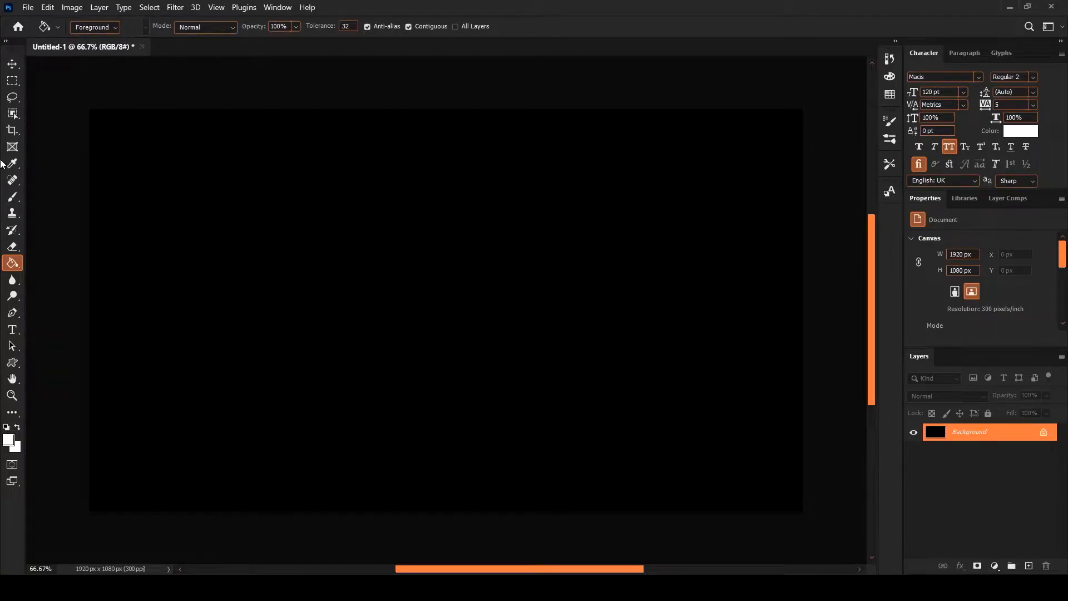
Step: Add the text GLORY in Macis Regular 2 at 120 pt in white on the black canvas
{"action": "left_click", "coordinate": [13, 331]}
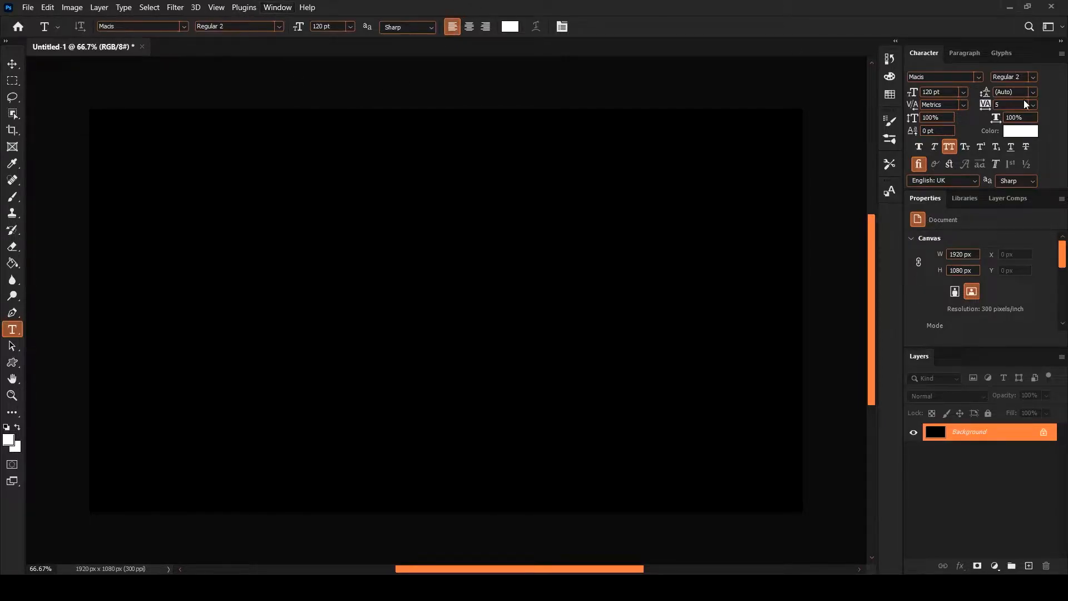
{"action": "left_click", "coordinate": [280, 282]}
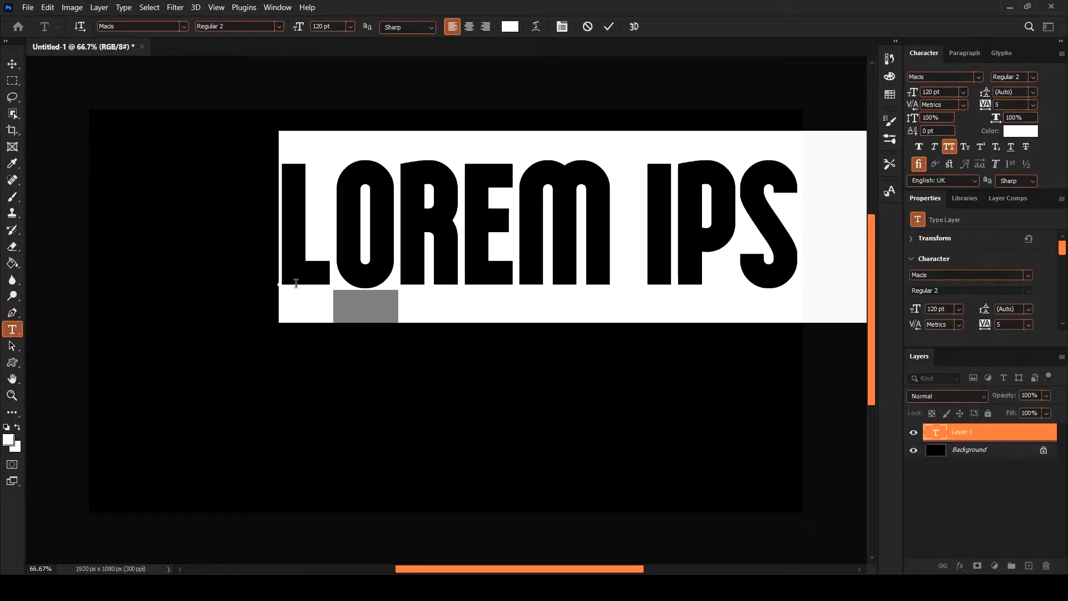
{"action": "type", "text": "G"}
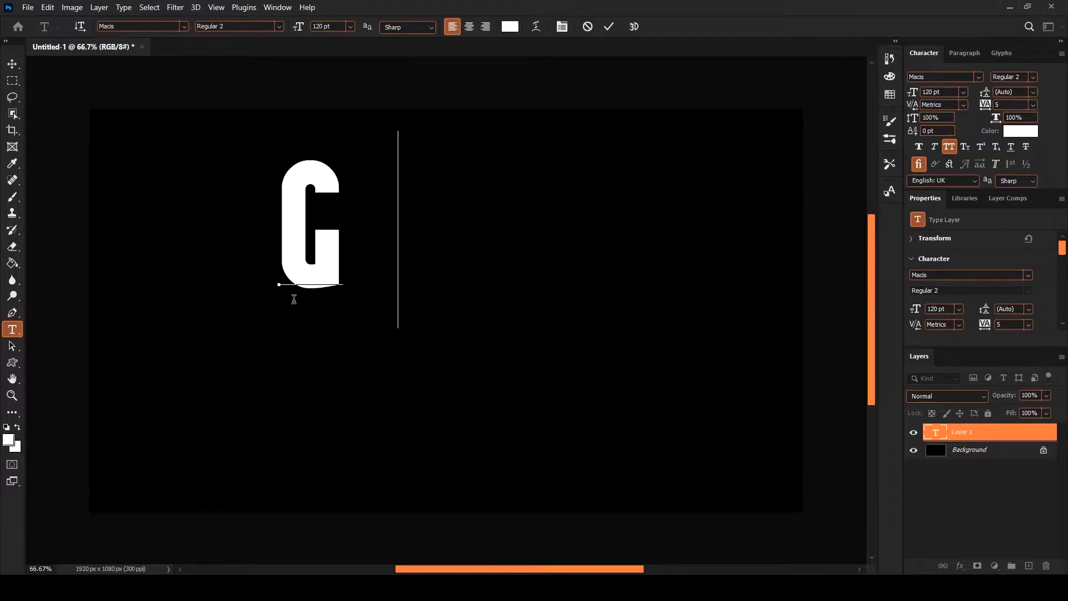
{"action": "type", "text": "LORY"}
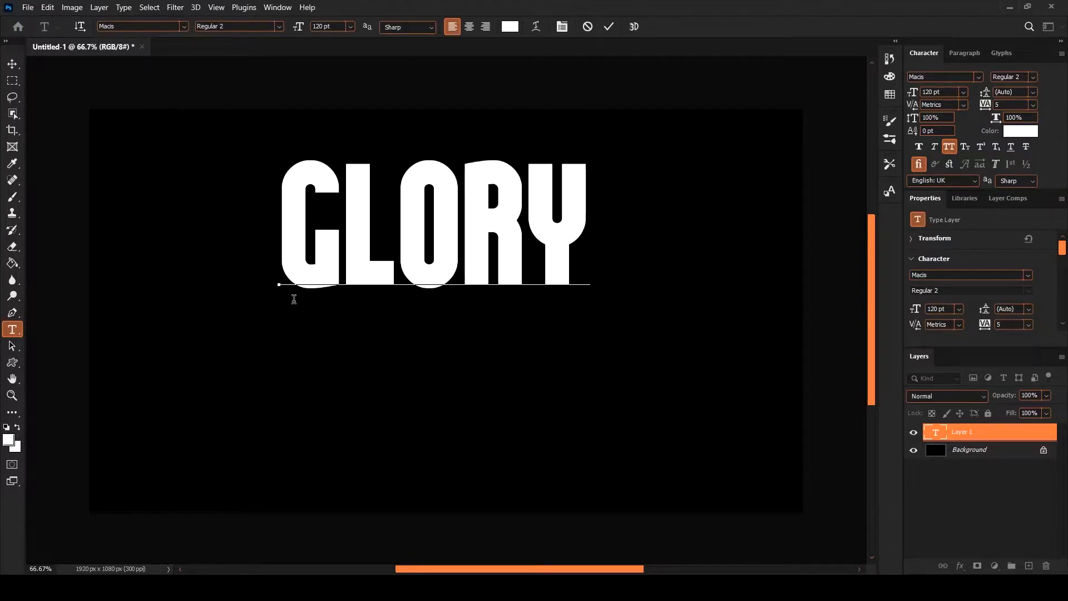
Step: Enlarge the whole GLORY text to 150 pt and place it around the middle of the canvas
{"action": "key", "text": "ctrl+a"}
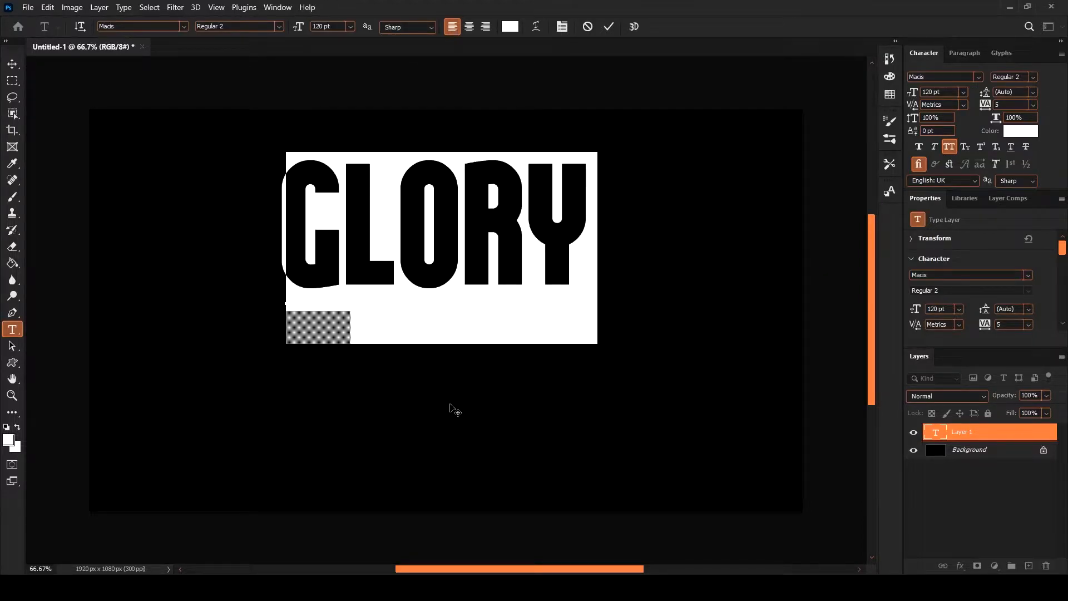
{"action": "left_click", "coordinate": [317, 26]}
{"action": "type", "text": "1"}
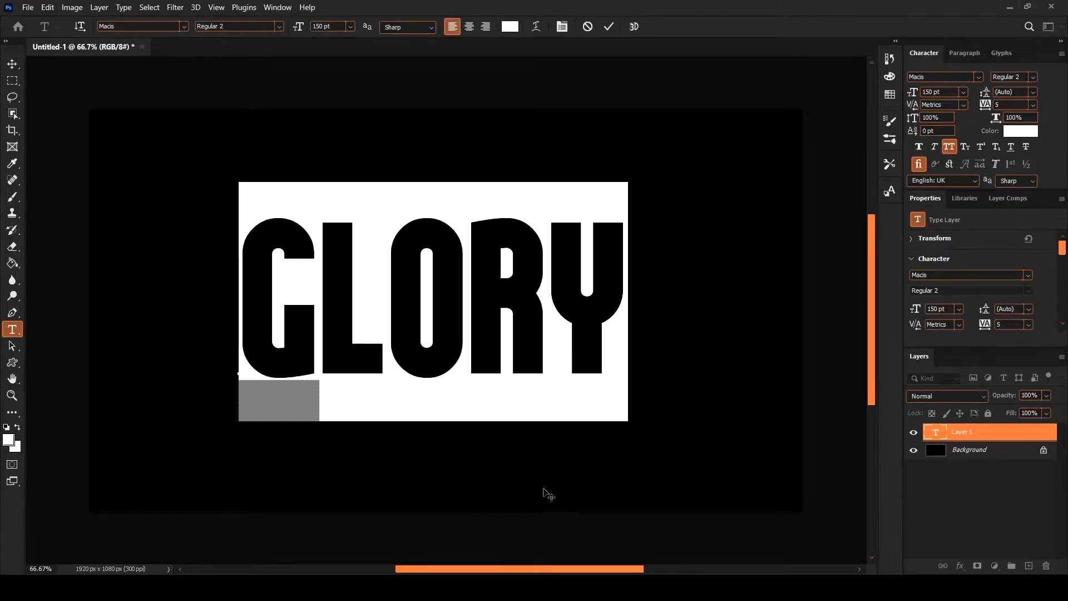
{"action": "left_click", "coordinate": [608, 27]}
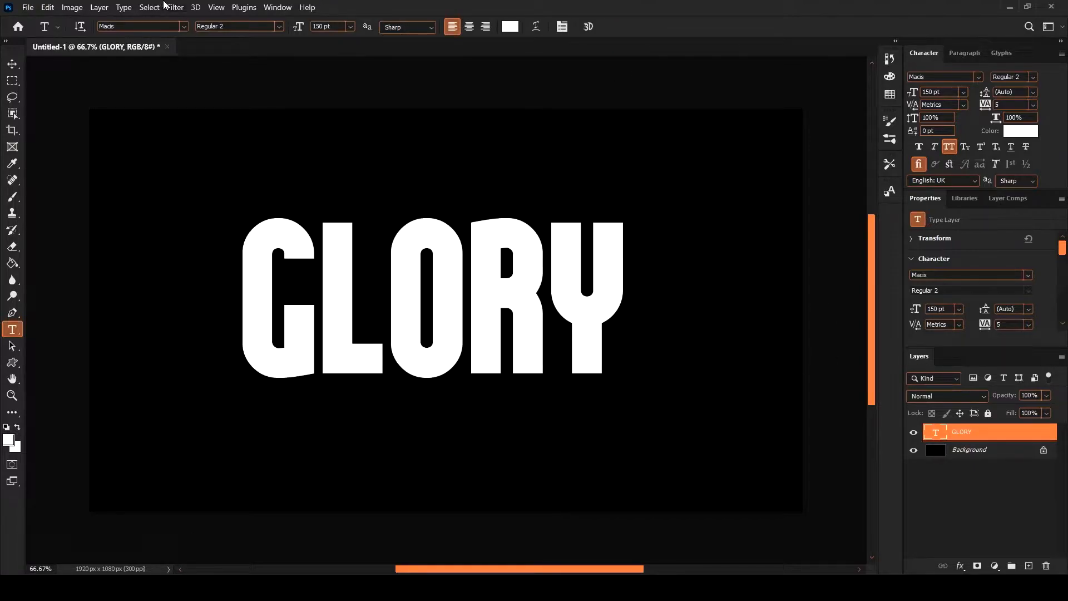
Step: Style the GLORY text with an orange-to-red vertical Gradient Overlay in place of a yellow Color Overlay
{"action": "left_click", "coordinate": [140, 27]}
{"action": "key", "text": "h"}
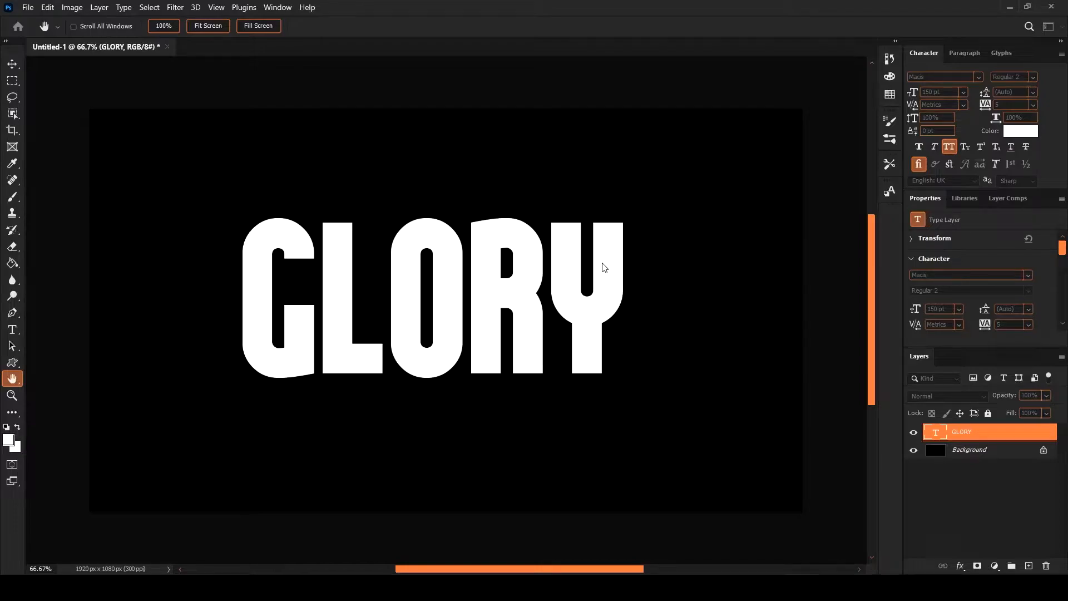
{"action": "left_click", "coordinate": [600, 219]}
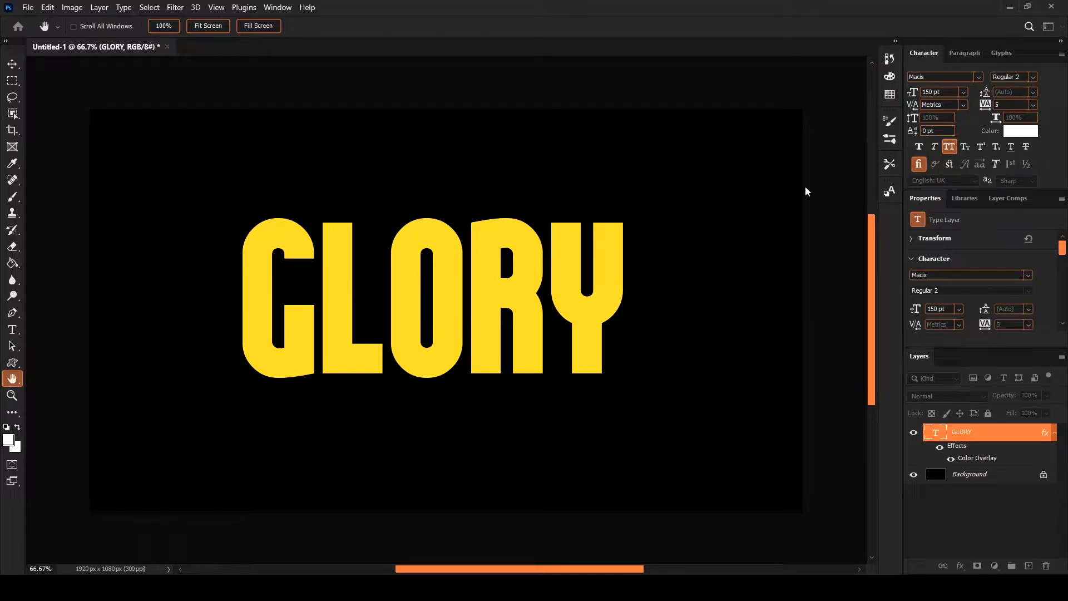
{"action": "left_click", "coordinate": [585, 234]}
{"action": "left_click", "coordinate": [587, 229]}
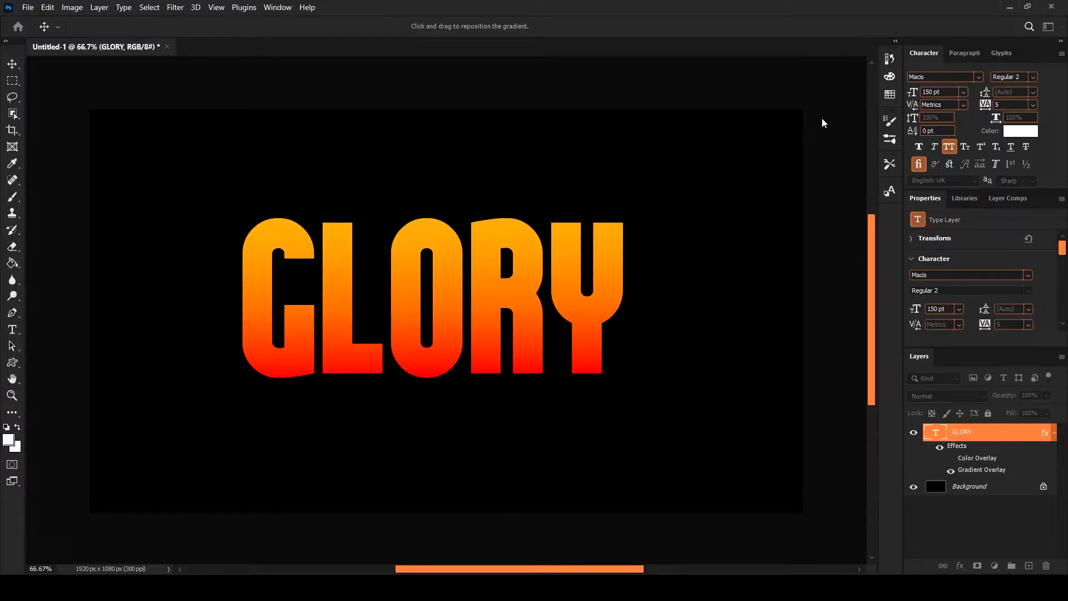
{"action": "key", "text": "i"}
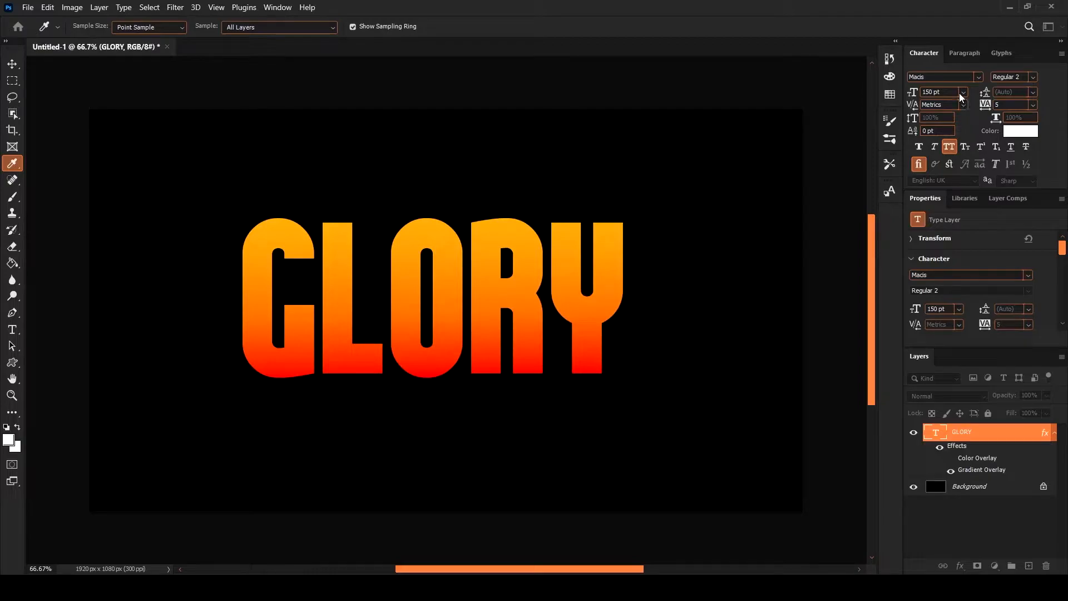
{"action": "key", "text": "v"}
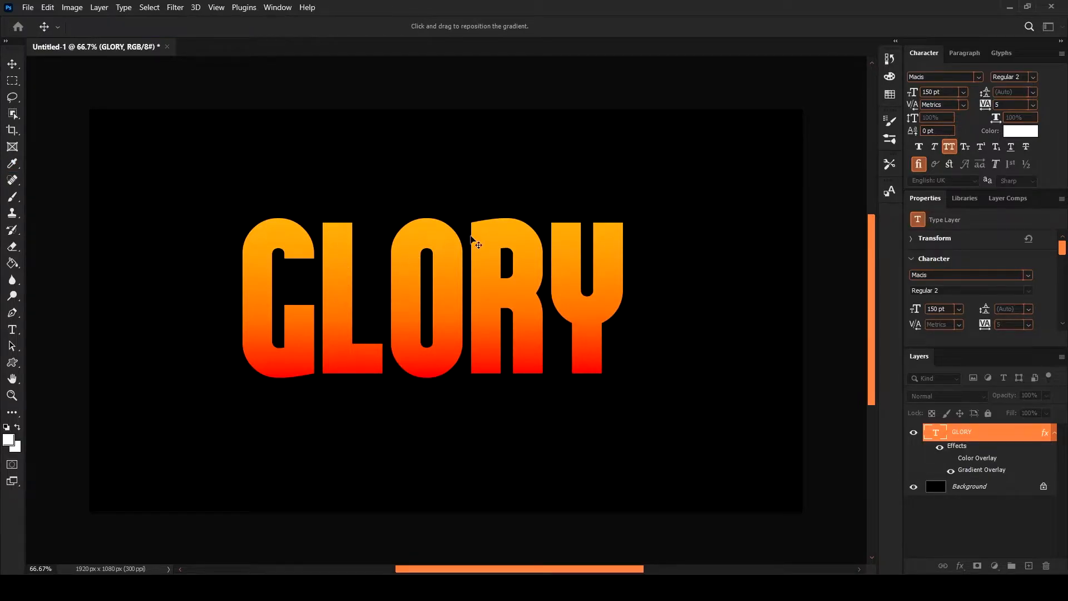
Step: Add a dark red Drop Shadow to the GLORY text
{"action": "left_click", "coordinate": [616, 285]}
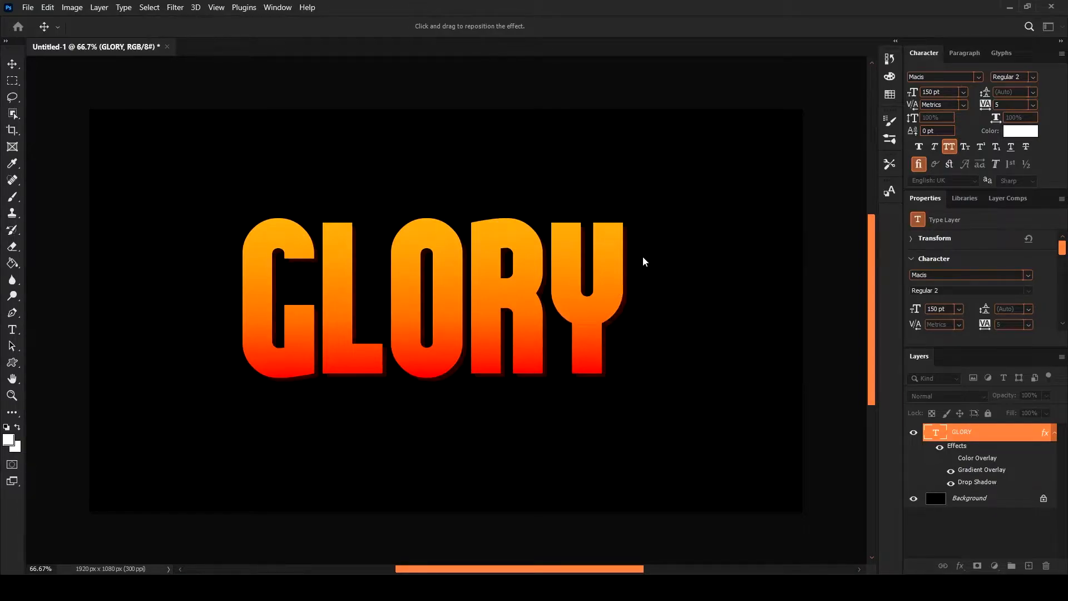
{"action": "key", "text": "i"}
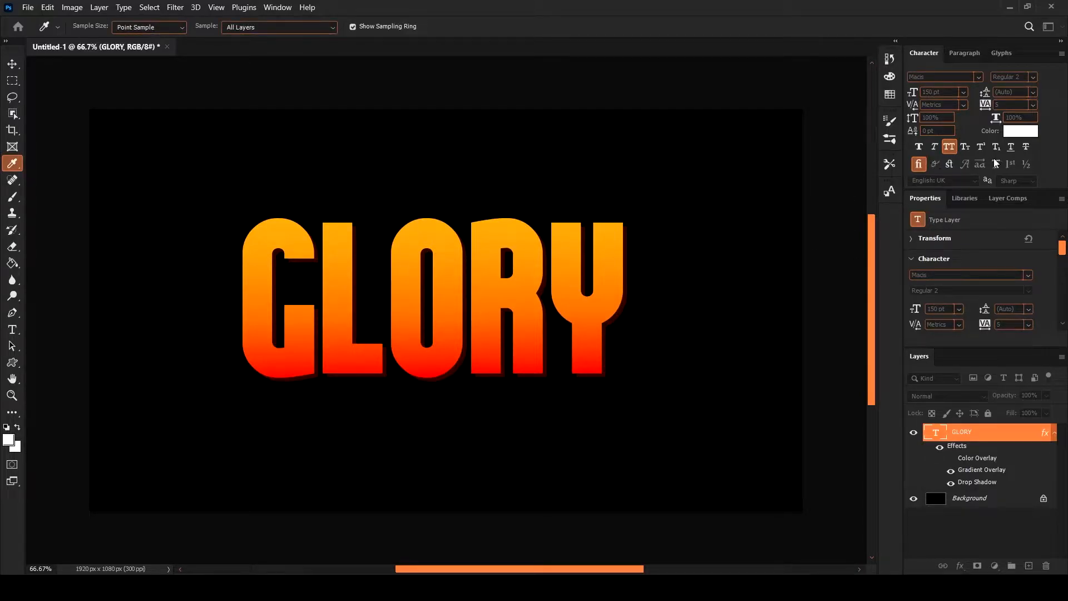
{"action": "key", "text": "v"}
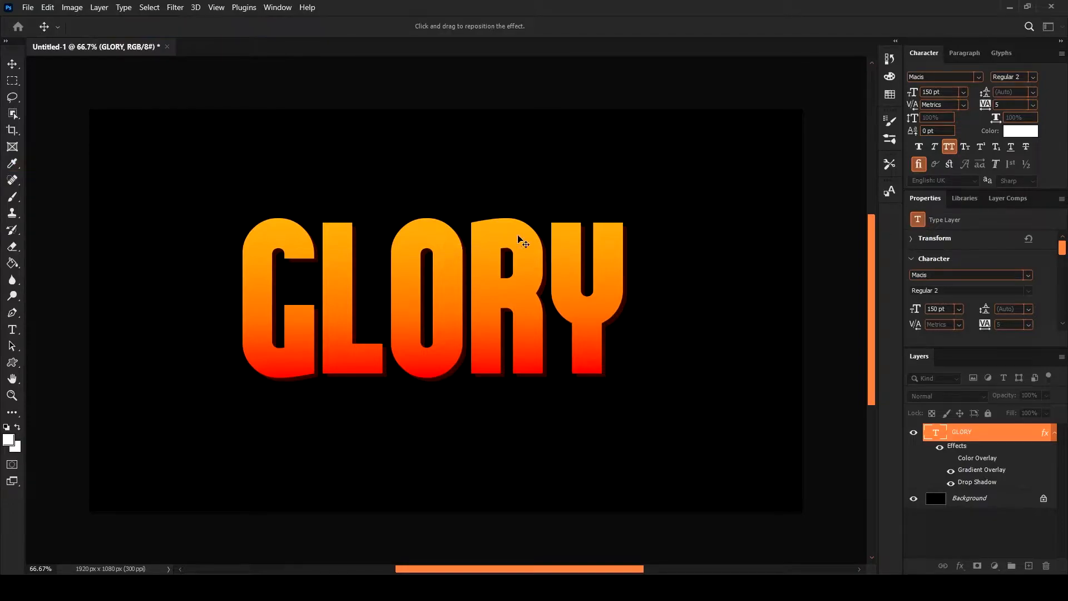
Step: Add a thin yellow Inner Glow around the edges of the GLORY letters
{"action": "left_click", "coordinate": [596, 187]}
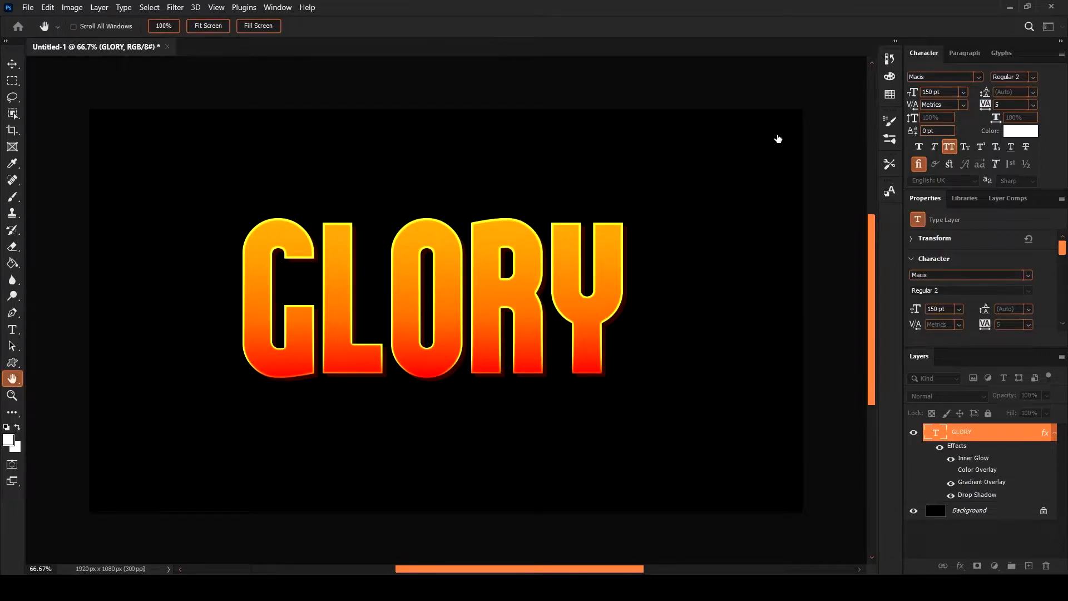
{"action": "key", "text": "i"}
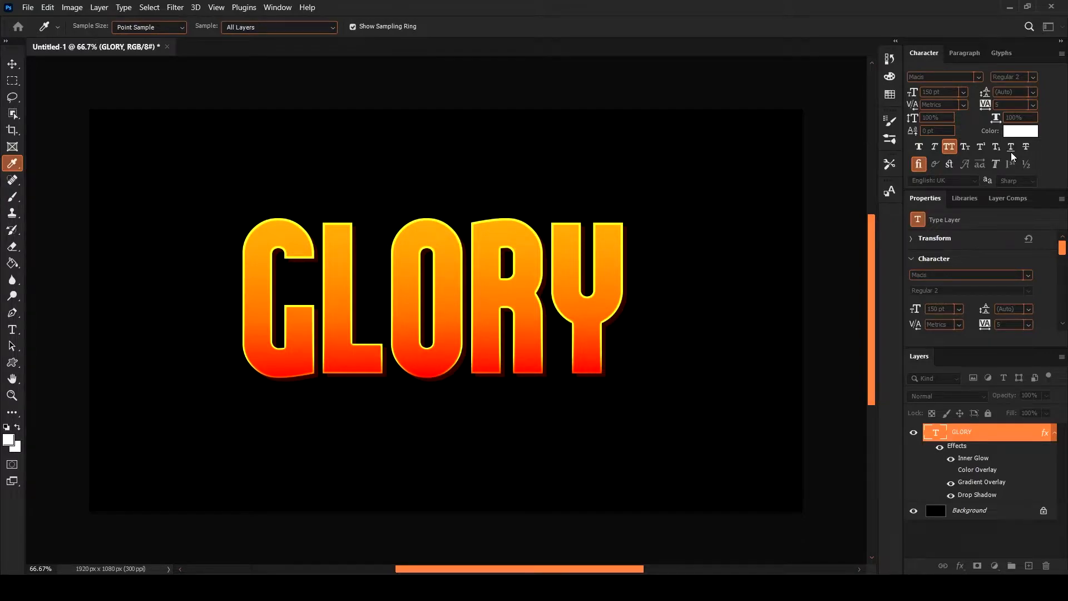
{"action": "key", "text": "h"}
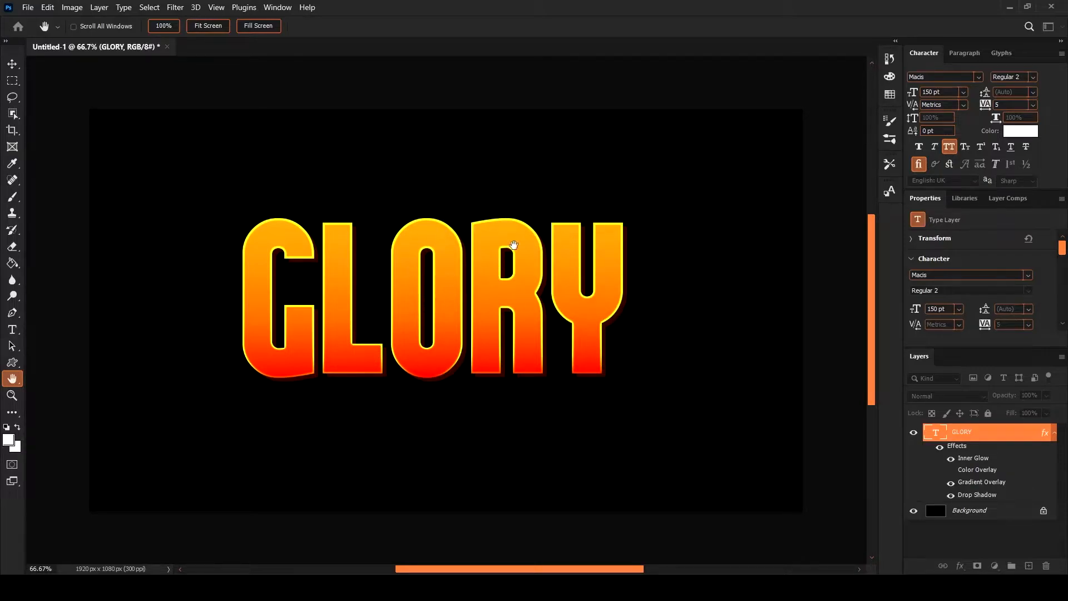
Step: Add a red Inner Shadow falling along the lower and right edges of the GLORY letters
{"action": "left_click", "coordinate": [624, 168]}
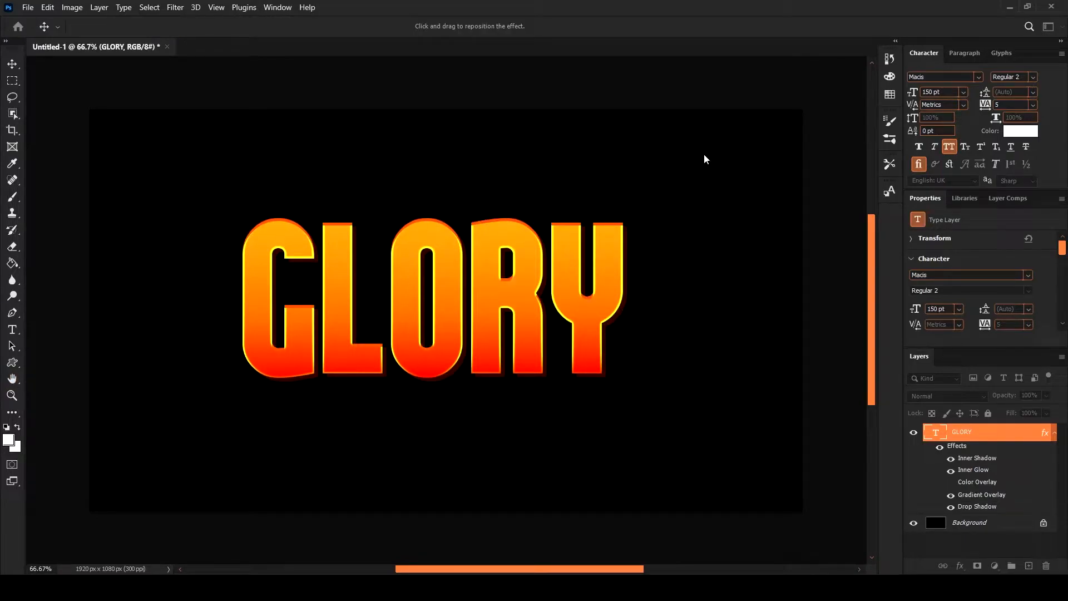
{"action": "key", "text": "i"}
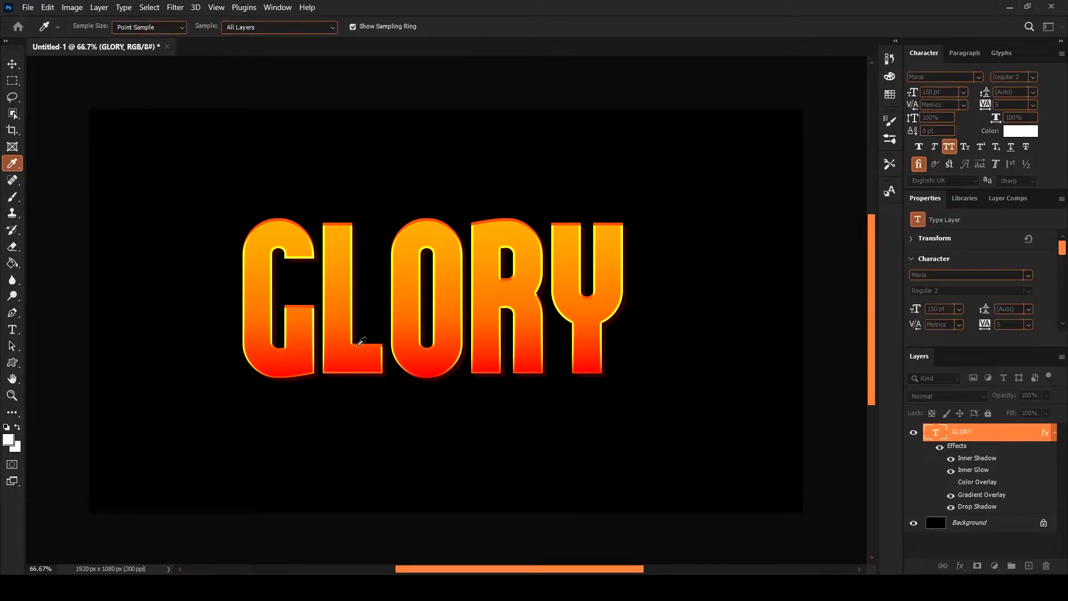
{"action": "key", "text": "v"}
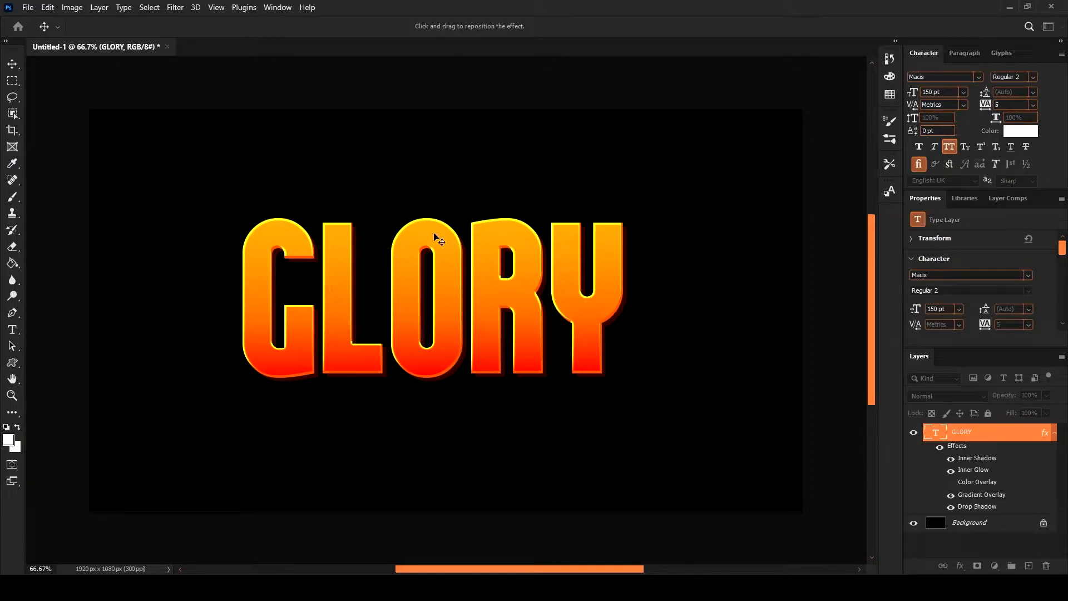
Step: Add a subtle Bevel & Emboss to the GLORY text and apply the layer style
{"action": "left_click", "coordinate": [582, 99]}
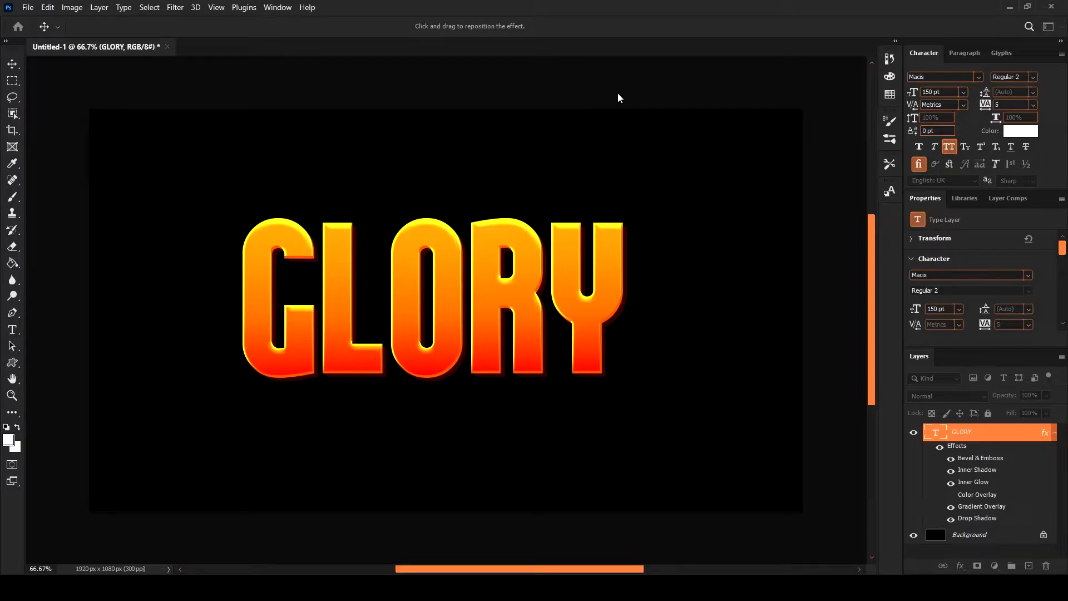
{"action": "key", "text": "h"}
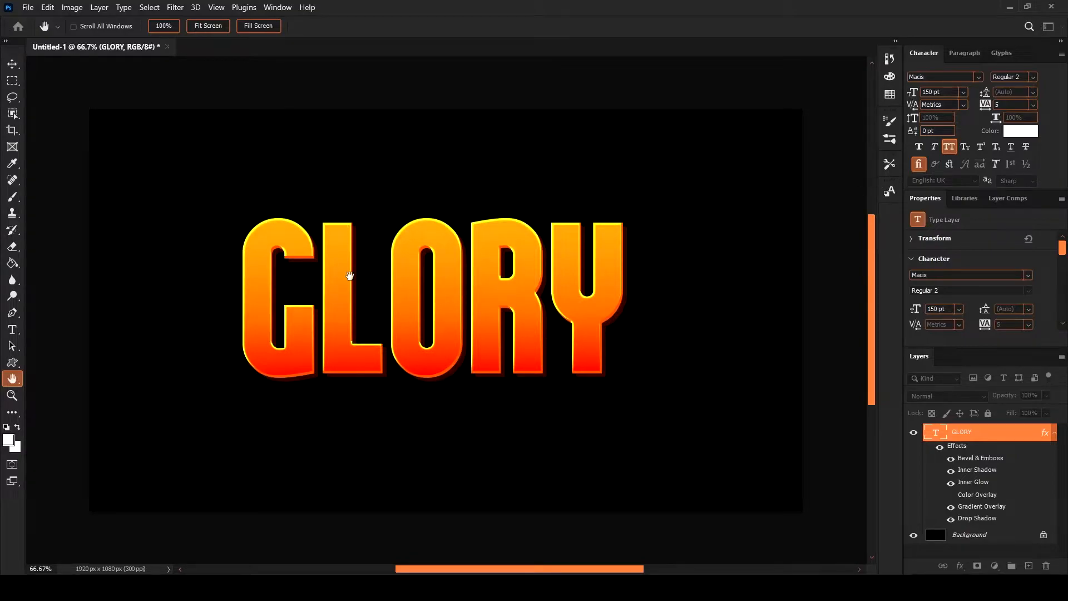
{"action": "key", "text": "t"}
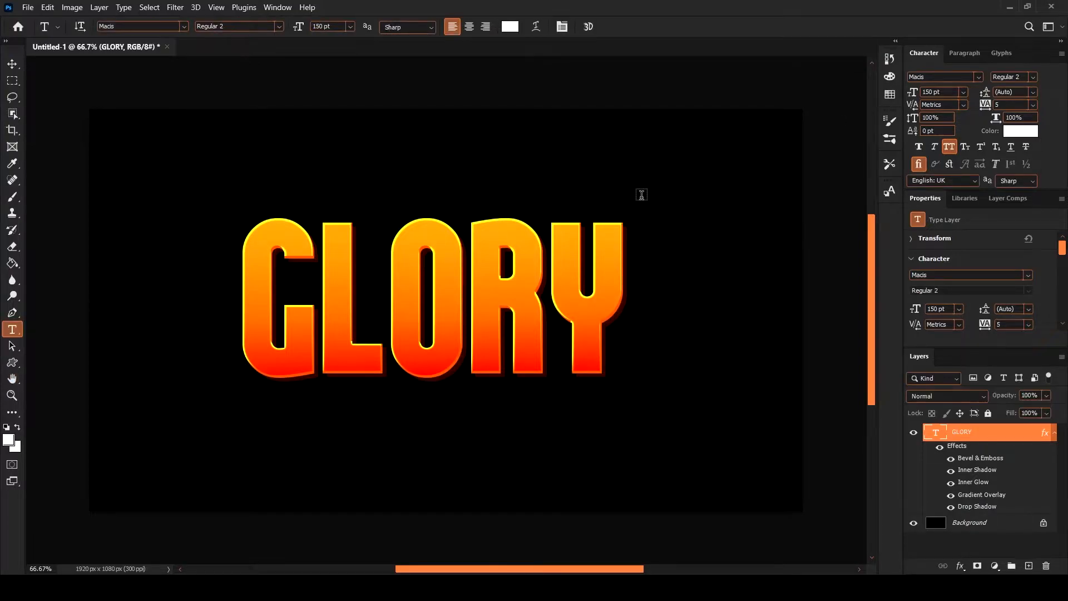
Step: Create a new layer between the GLORY text and the background and fill it with the Paint Bucket
{"action": "scroll", "coordinate": [590, 259], "scroll_direction": "down", "scroll_amount": 3}
{"action": "scroll", "coordinate": [548, 262], "scroll_direction": "up", "scroll_amount": 2}
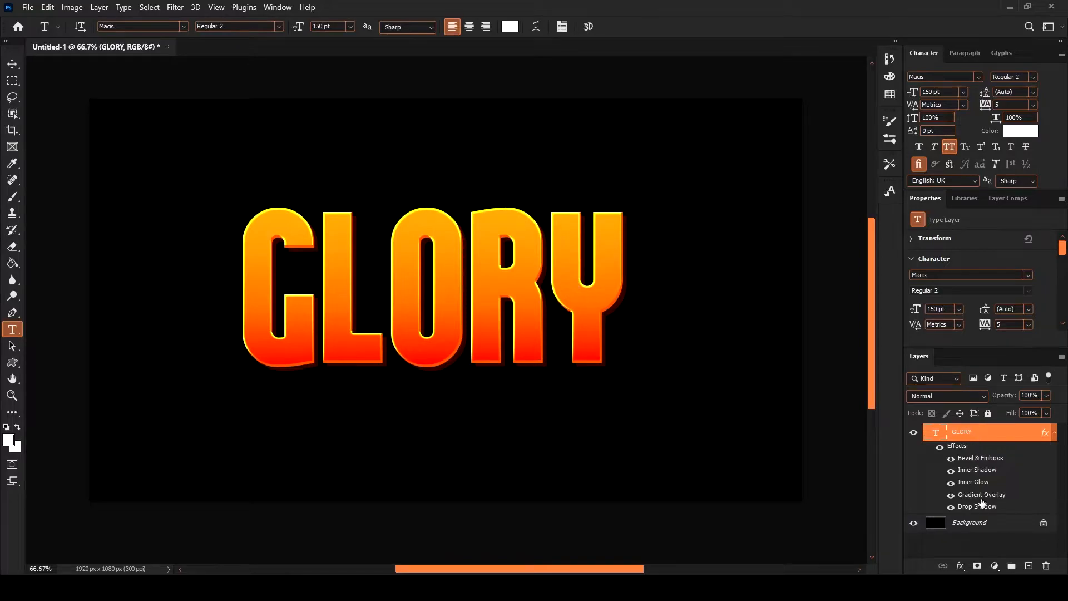
{"action": "left_click", "coordinate": [1030, 566]}
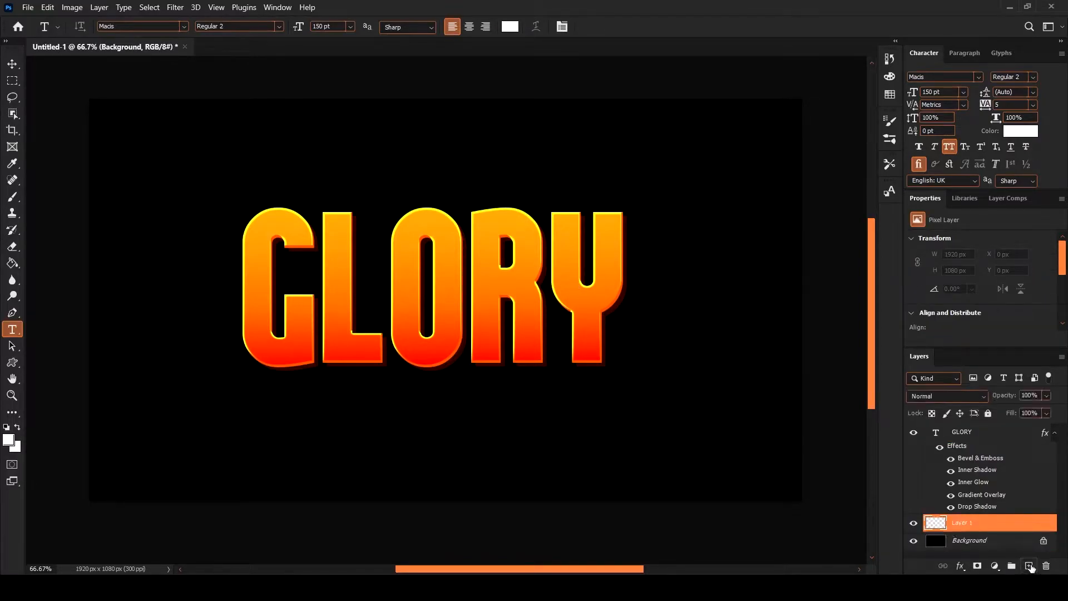
{"action": "left_click", "coordinate": [12, 264]}
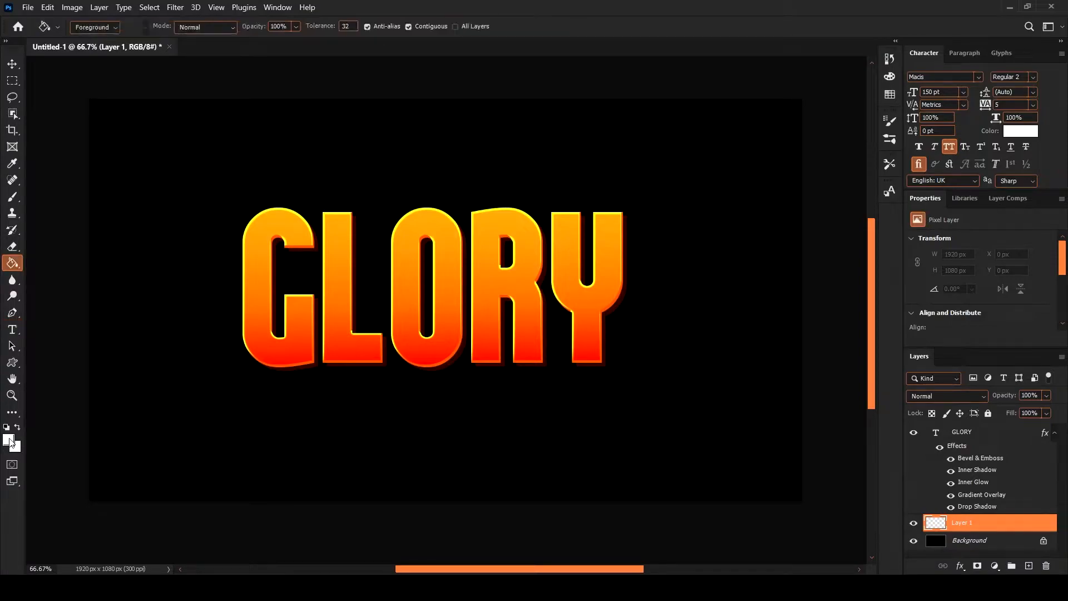
{"action": "left_click", "coordinate": [197, 184]}
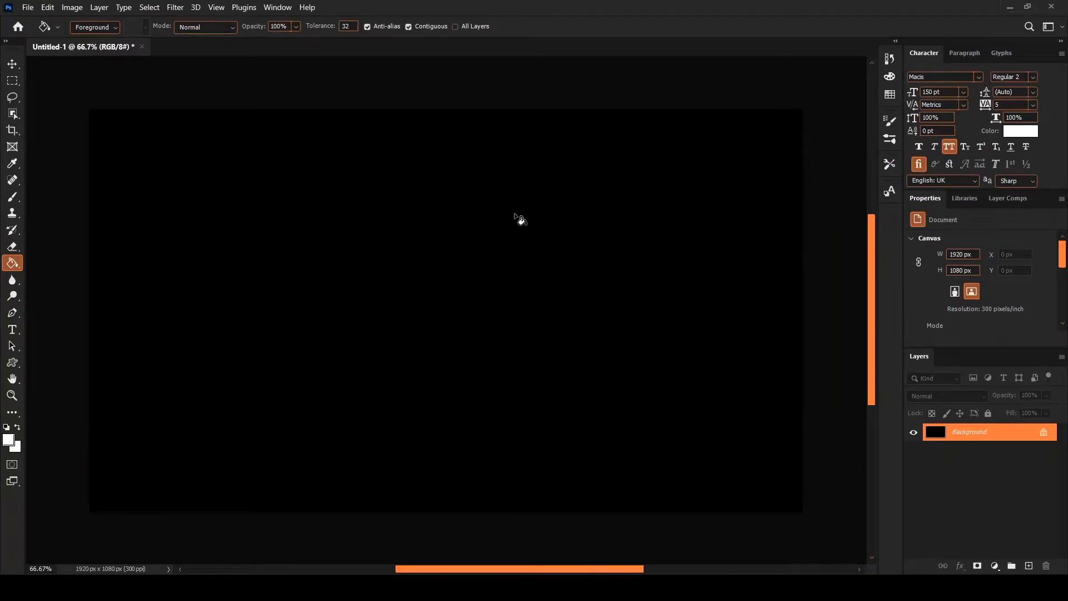
Step: Add the text MINIMAL in white Macis Regular 2 at 150 pt on the new black canvas
{"action": "left_click", "coordinate": [14, 334]}
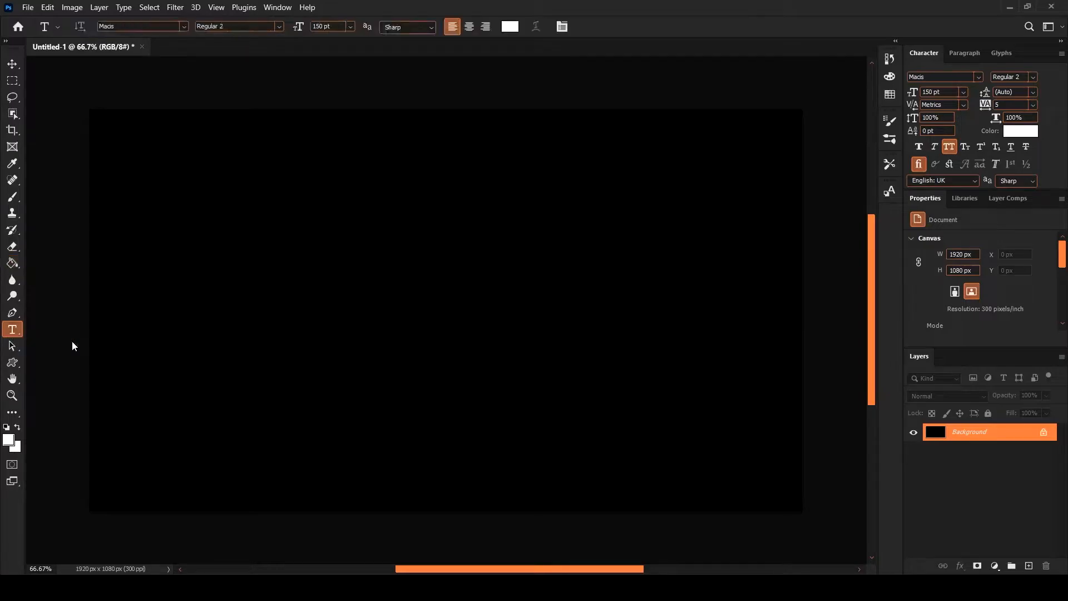
{"action": "key", "text": "shift+t"}
{"action": "left_click", "coordinate": [260, 283]}
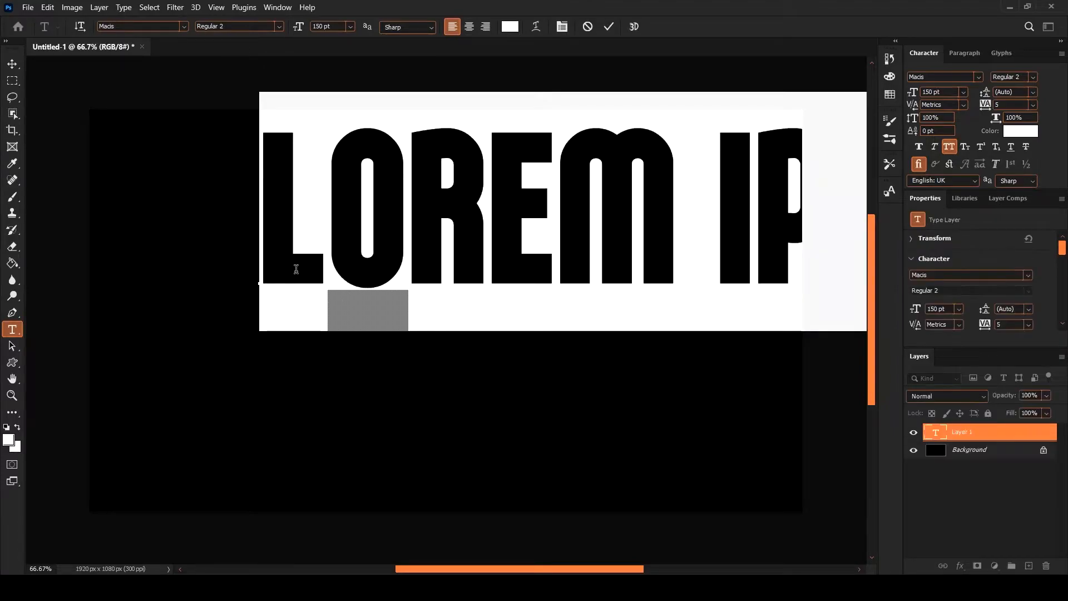
{"action": "type", "text": "MI"}
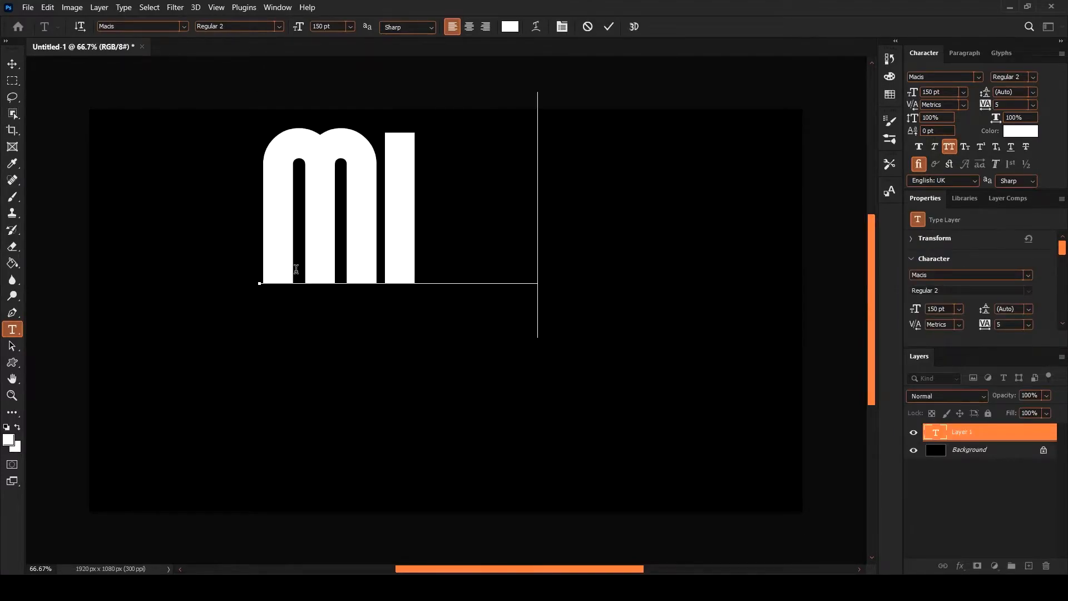
{"action": "type", "text": "NIMAL"}
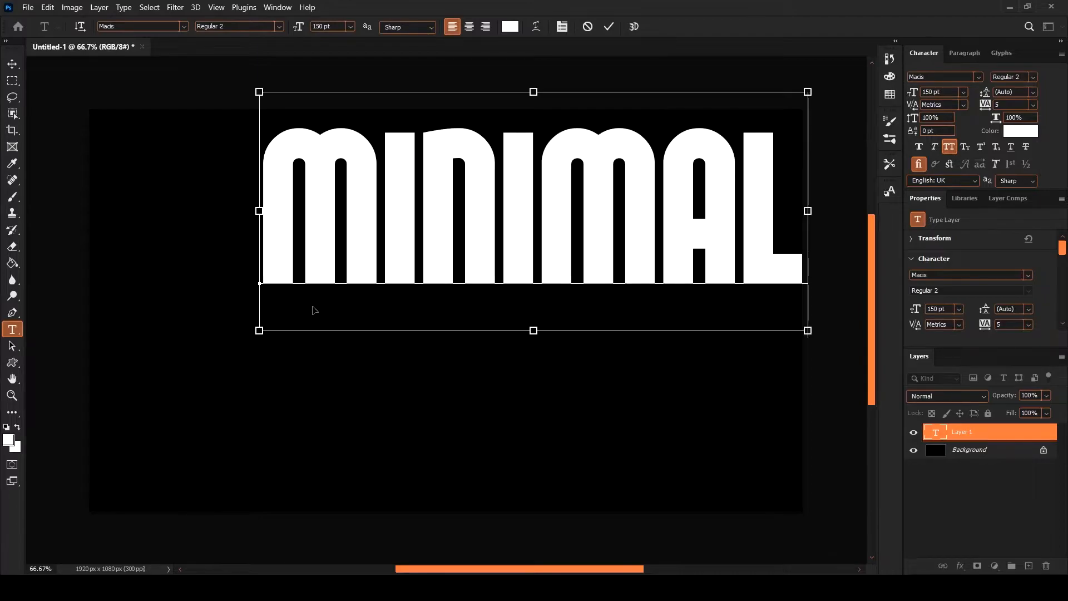
Step: Move the MINIMAL text to the middle of the canvas and commit its new position
{"action": "left_click_drag", "start_coordinate": [463, 400], "coordinate": [374, 489]}
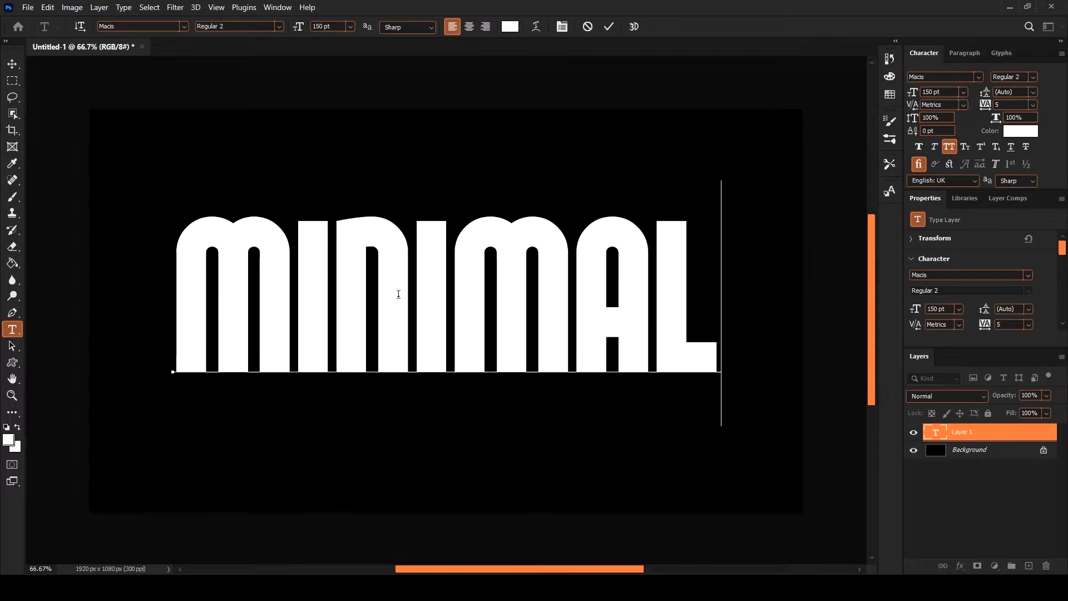
{"action": "left_click", "coordinate": [608, 26]}
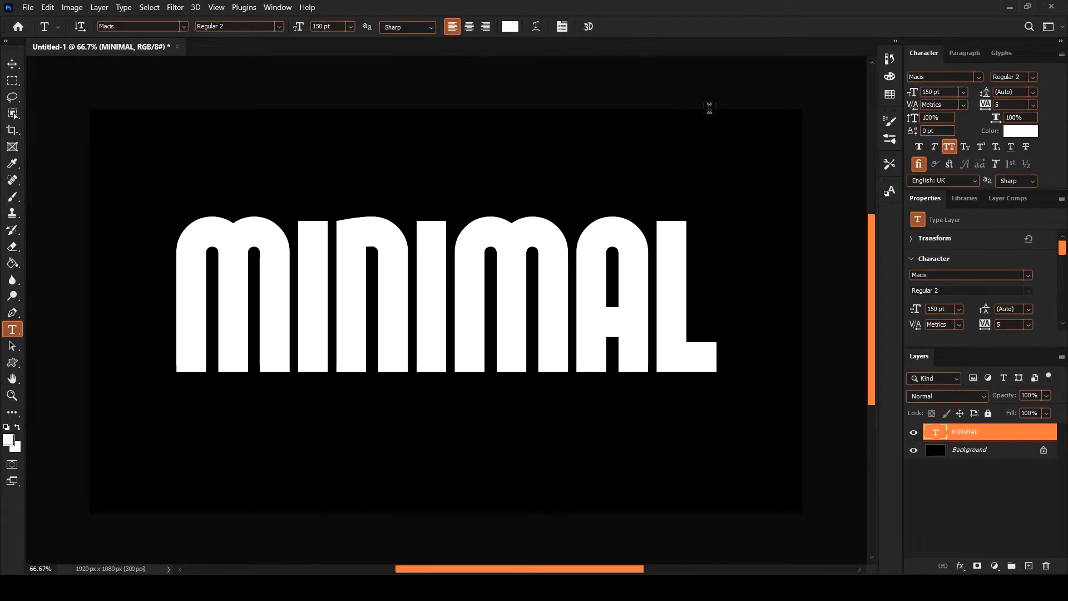
{"action": "key", "text": "ctrl+t"}
{"action": "left_click_drag", "start_coordinate": [620, 329], "coordinate": [633, 331]}
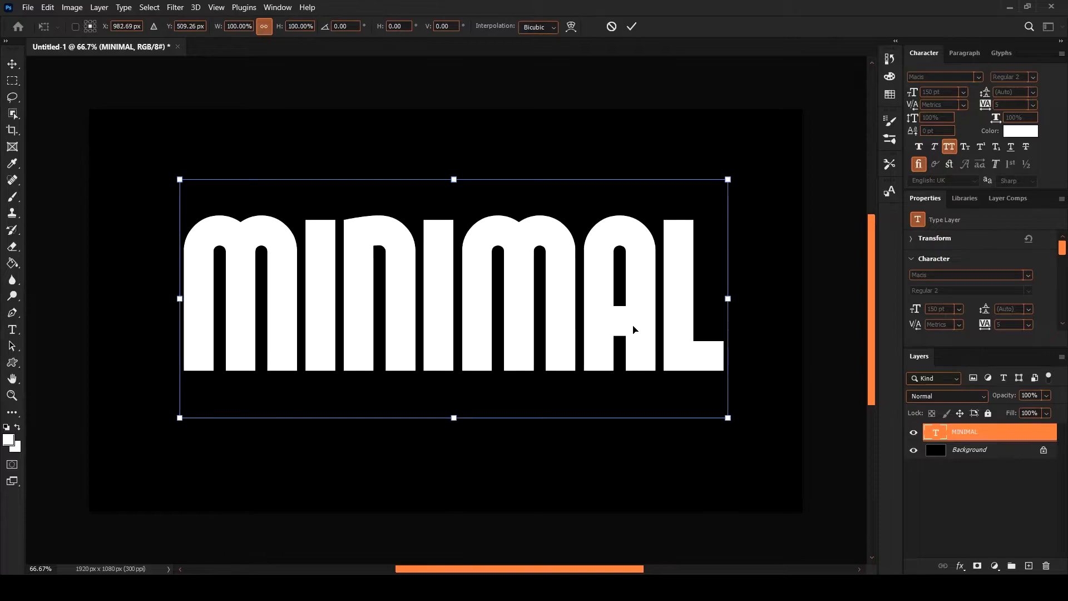
{"action": "left_click", "coordinate": [633, 26]}
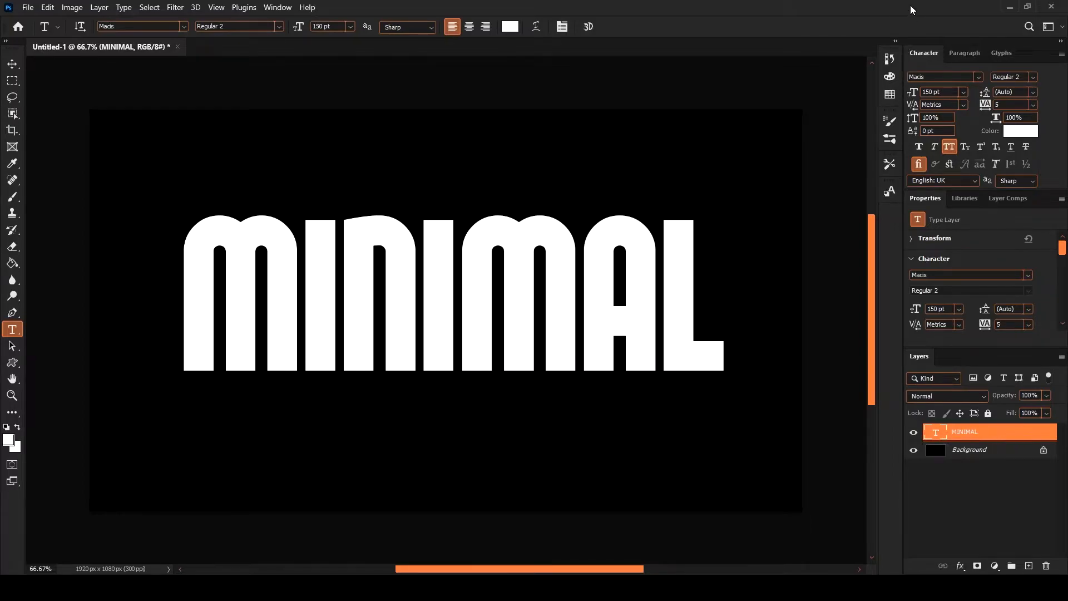
Step: Lower the fill opacity of the MINIMAL layer to 0% in its layer style's blending options
{"action": "key", "text": "h"}
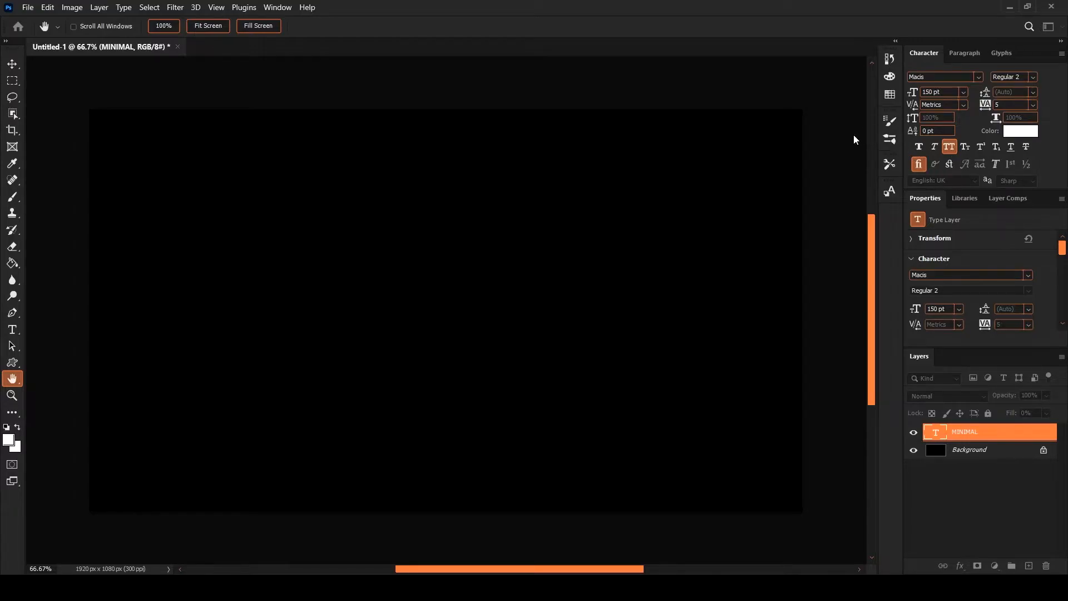
{"action": "left_click_drag", "start_coordinate": [872, 139], "coordinate": [874, 139]}
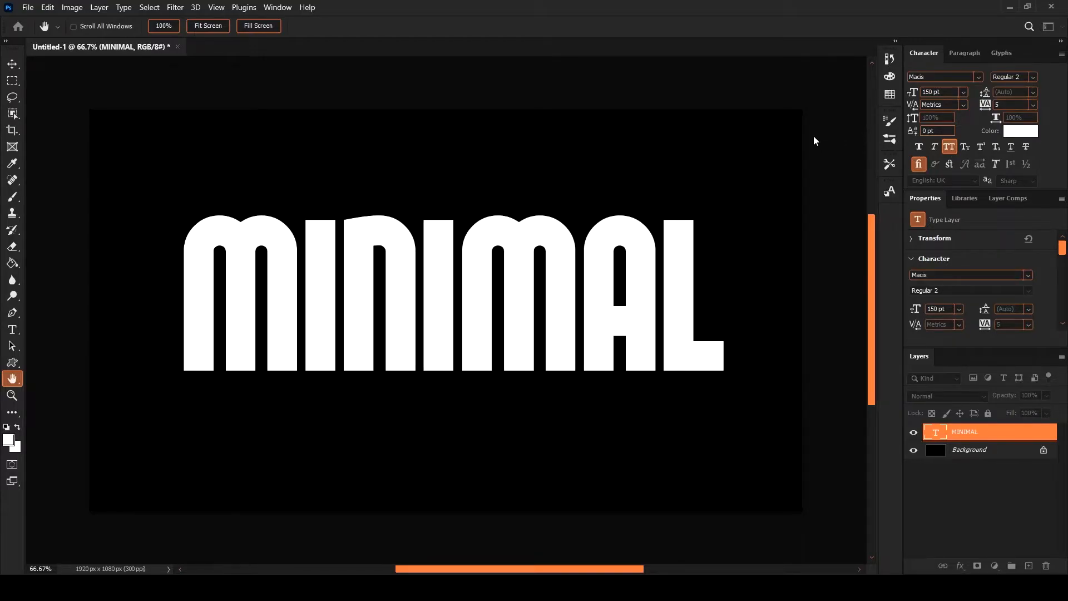
{"action": "left_click_drag", "start_coordinate": [800, 135], "coordinate": [793, 136]}
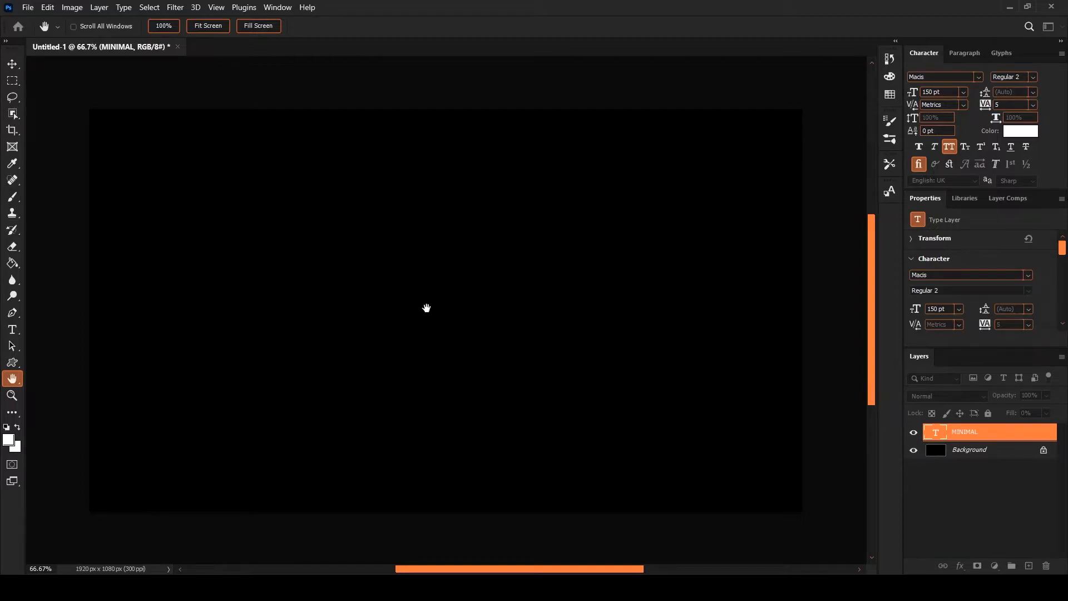
Step: Try an Inner Shadow and an Inner Glow on the MINIMAL text, switching each effect off again
{"action": "left_click", "coordinate": [619, 162]}
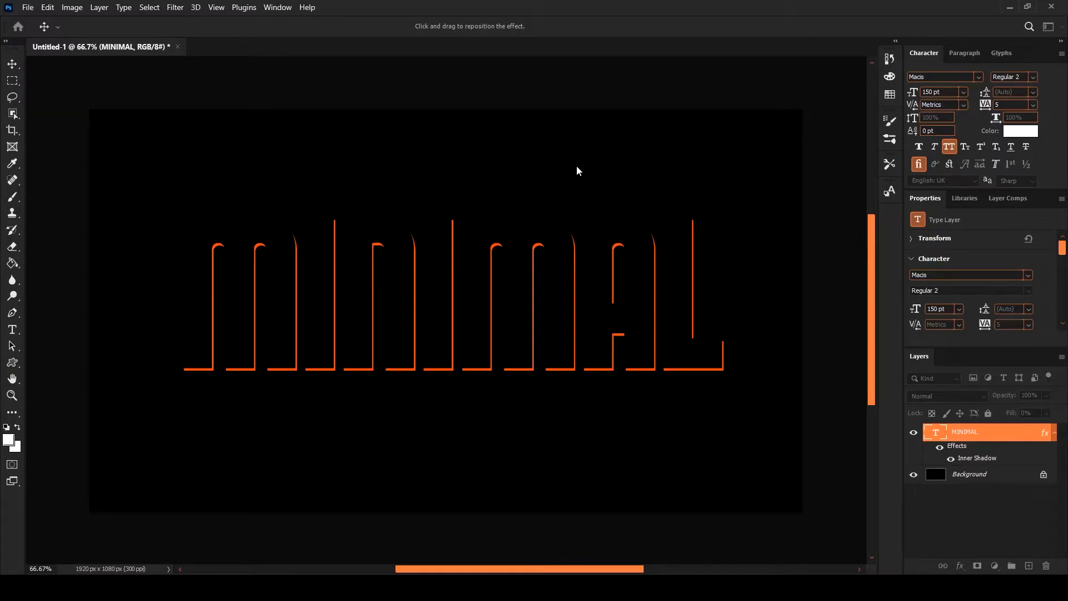
{"action": "left_click", "coordinate": [586, 186]}
{"action": "left_click", "coordinate": [583, 180]}
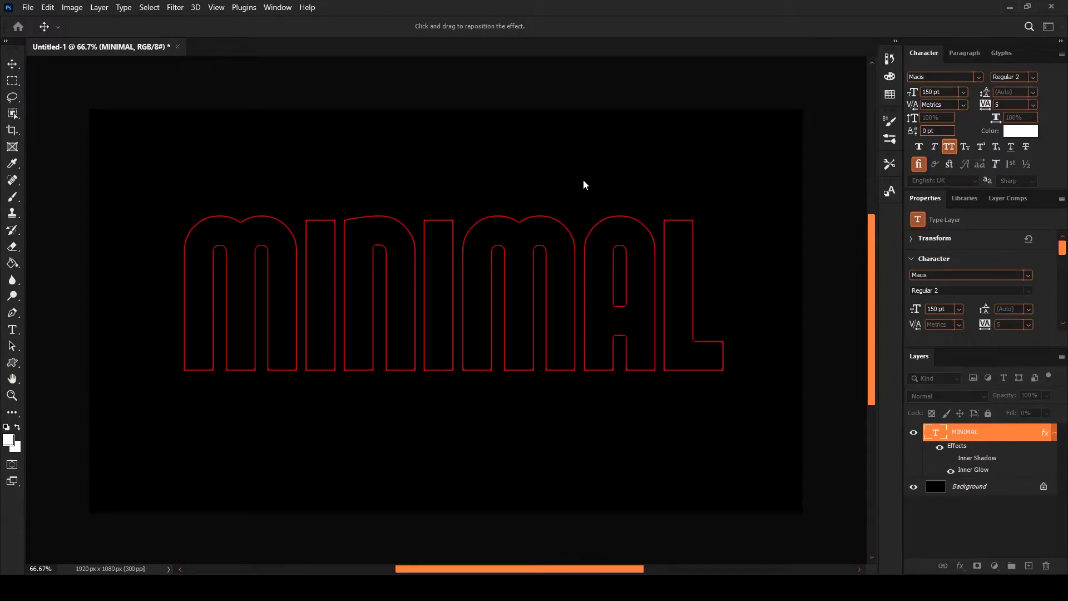
{"action": "left_click", "coordinate": [579, 183]}
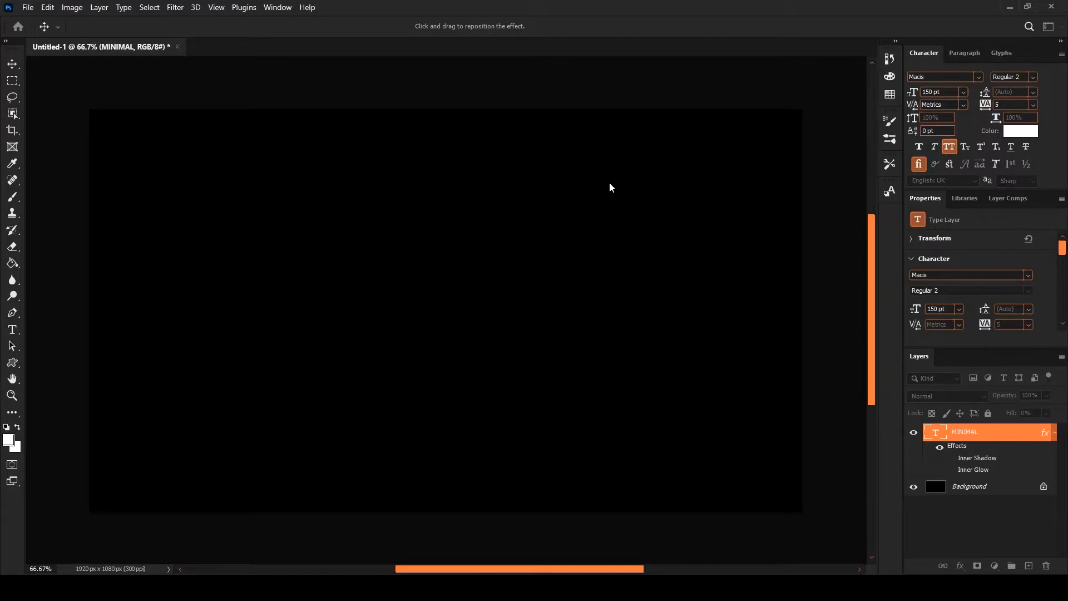
Step: Add a white Stroke with a size of 5 px to the MINIMAL letters and apply the layer style
{"action": "left_click", "coordinate": [612, 153]}
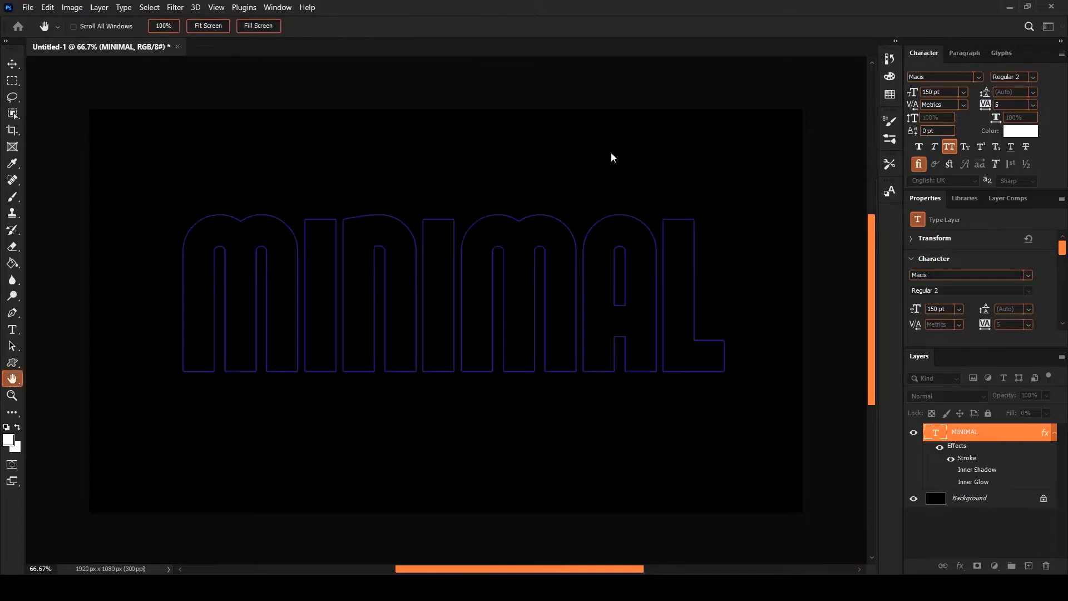
{"action": "key", "text": "i"}
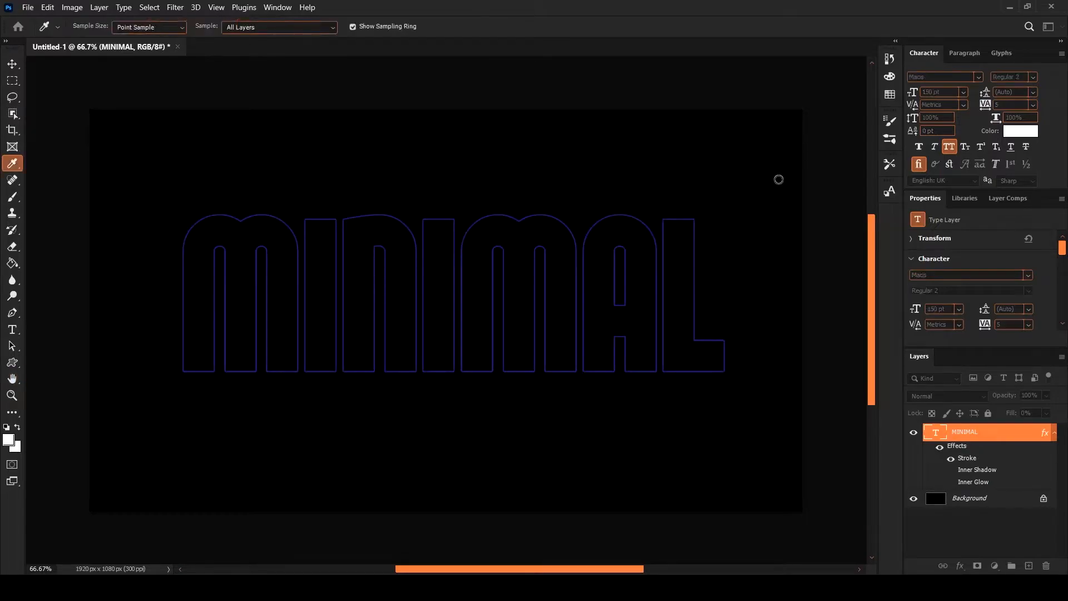
{"action": "left_click", "coordinate": [713, 157]}
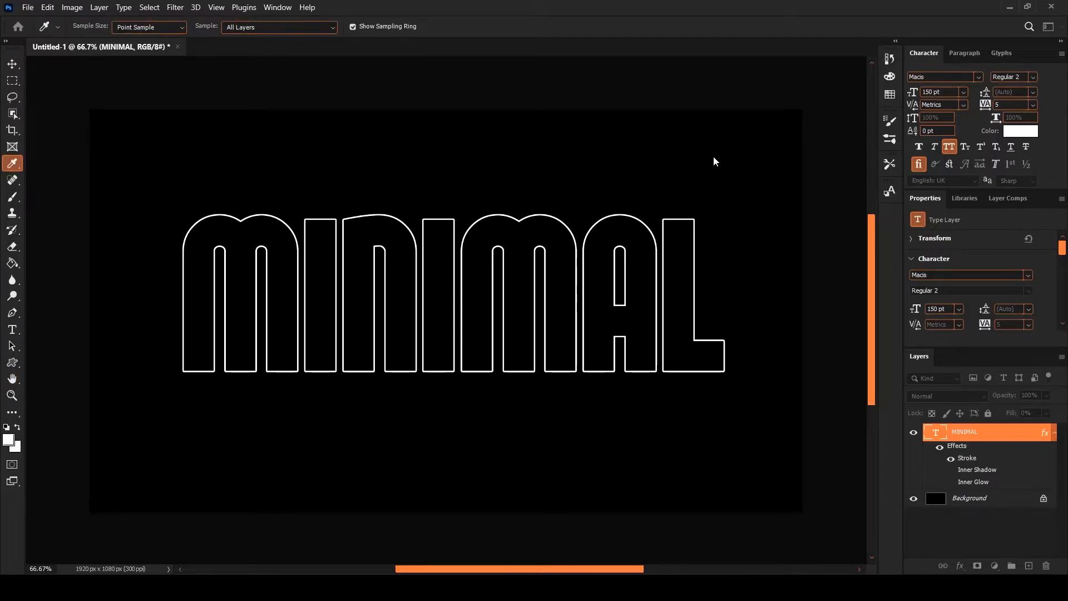
{"action": "key", "text": "h"}
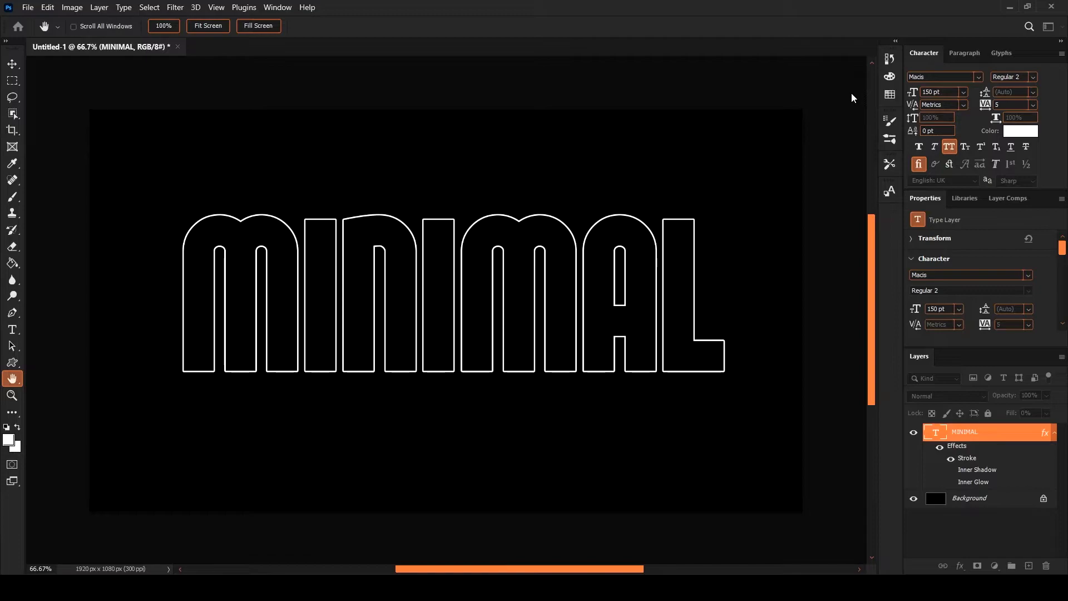
{"action": "type", "text": "8"}
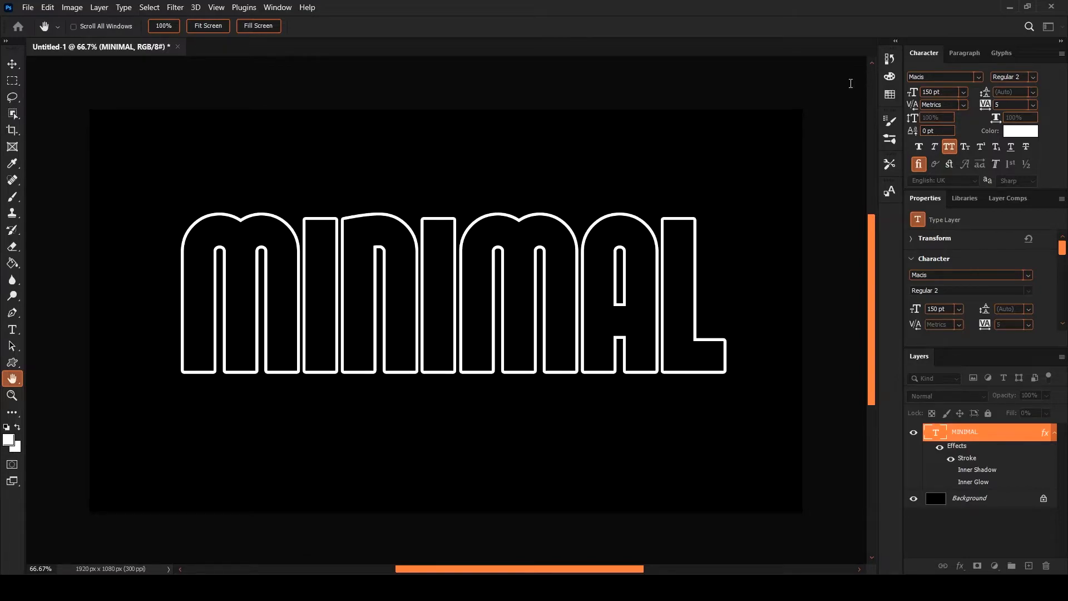
{"action": "type", "text": "5"}
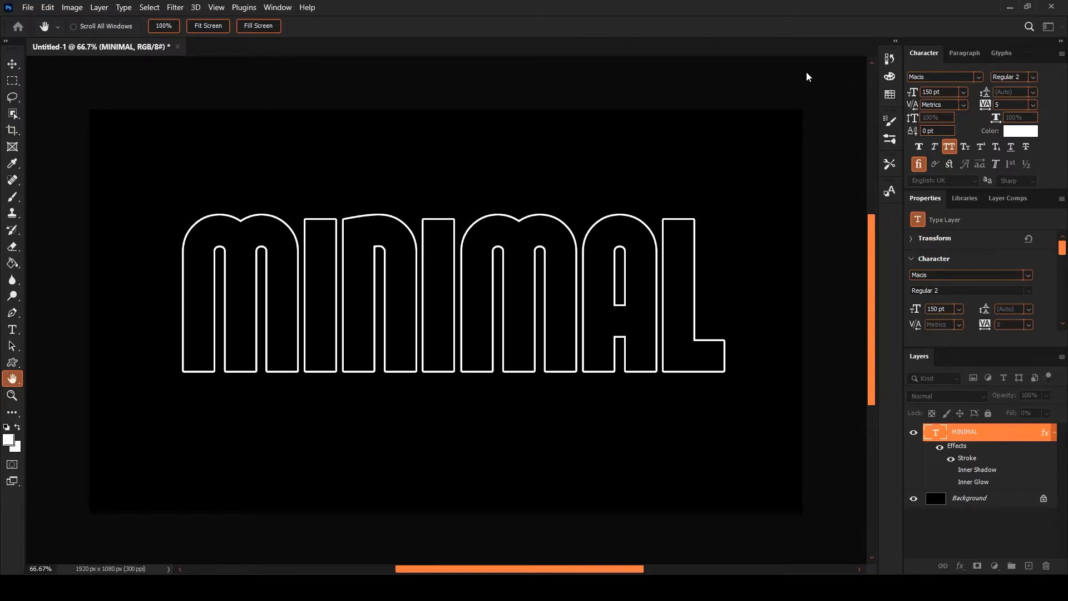
{"action": "type", "text": "t"}
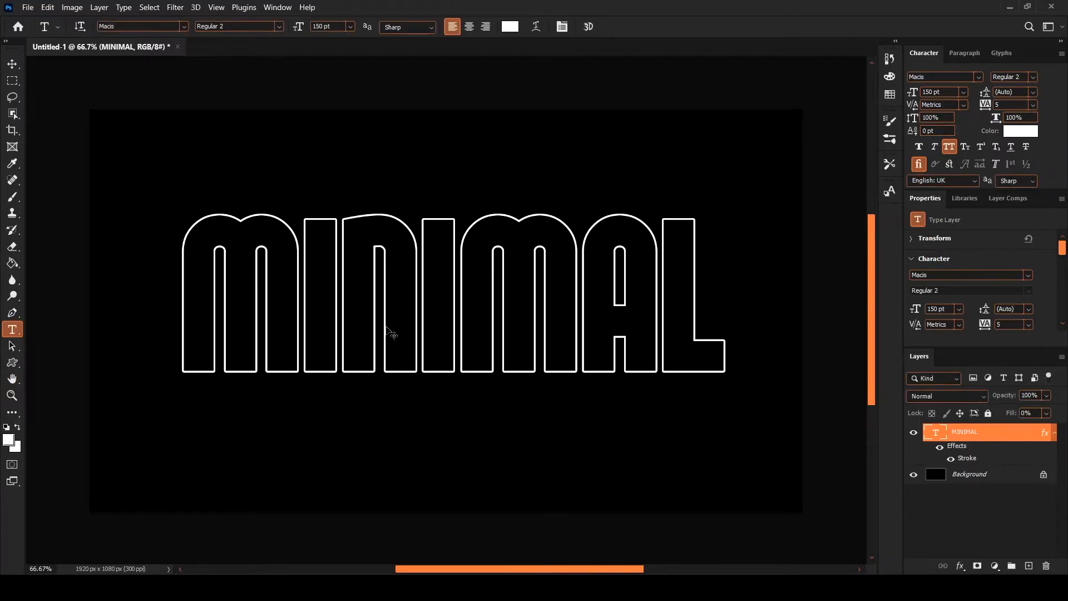
Step: Undo and redo the layer style to compare the solid MINIMAL text with the outlined version
{"action": "key", "text": "ctrl+z"}
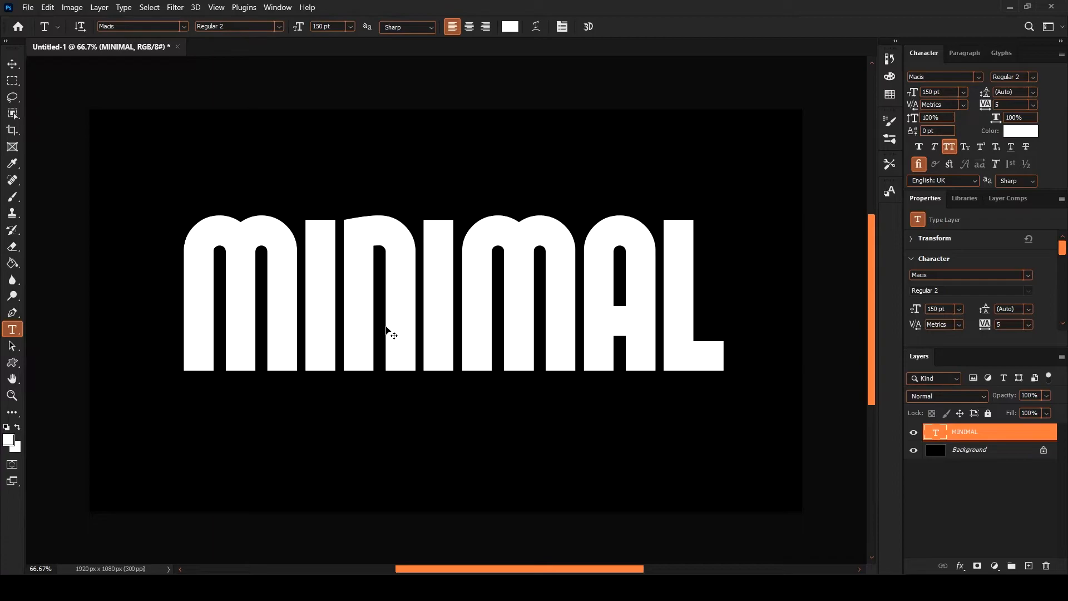
{"action": "key", "text": "ctrl+shift+z"}
{"action": "key", "text": "ctrl+shift+z"}
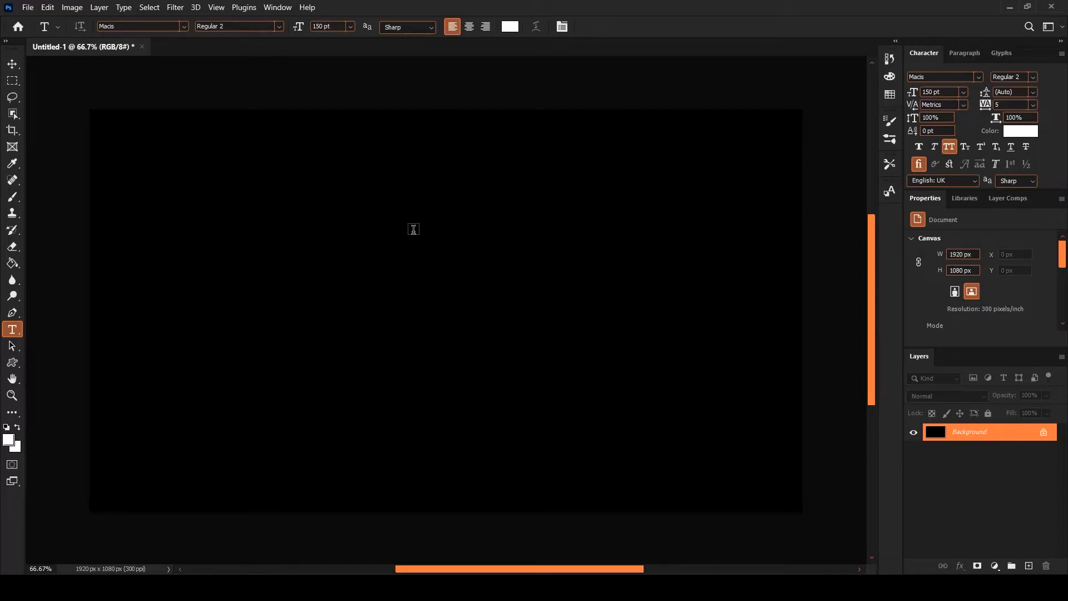
Step: Add the text GLOW in white Macis Regular 2 at 150 pt on the empty black canvas
{"action": "left_click", "coordinate": [286, 290]}
{"action": "type", "text": "GLOW"}
{"action": "left_click_drag", "start_coordinate": [539, 378], "coordinate": [529, 446]}
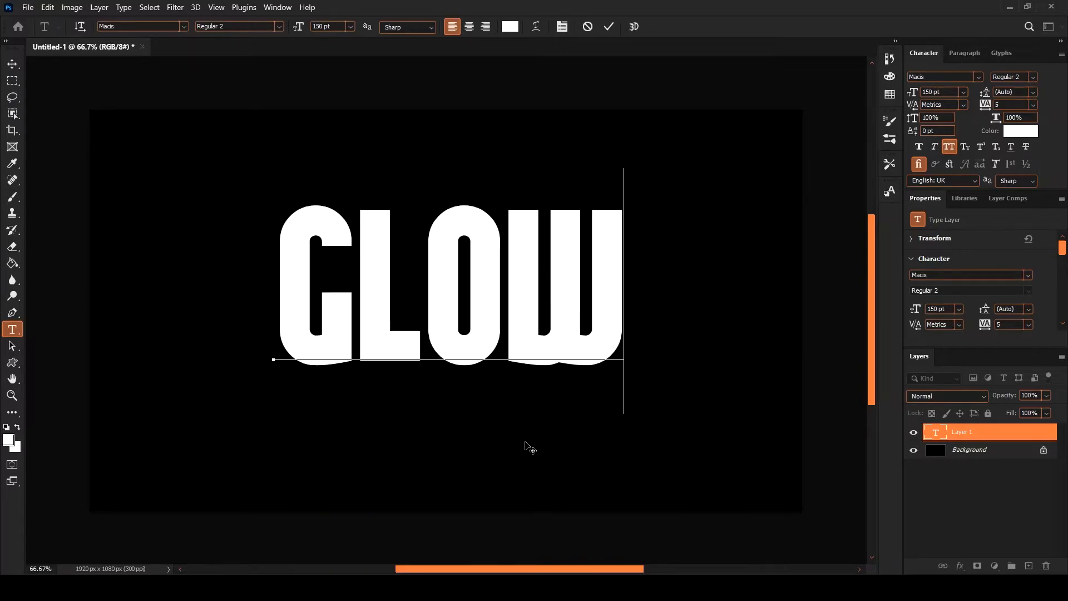
{"action": "left_click", "coordinate": [608, 27]}
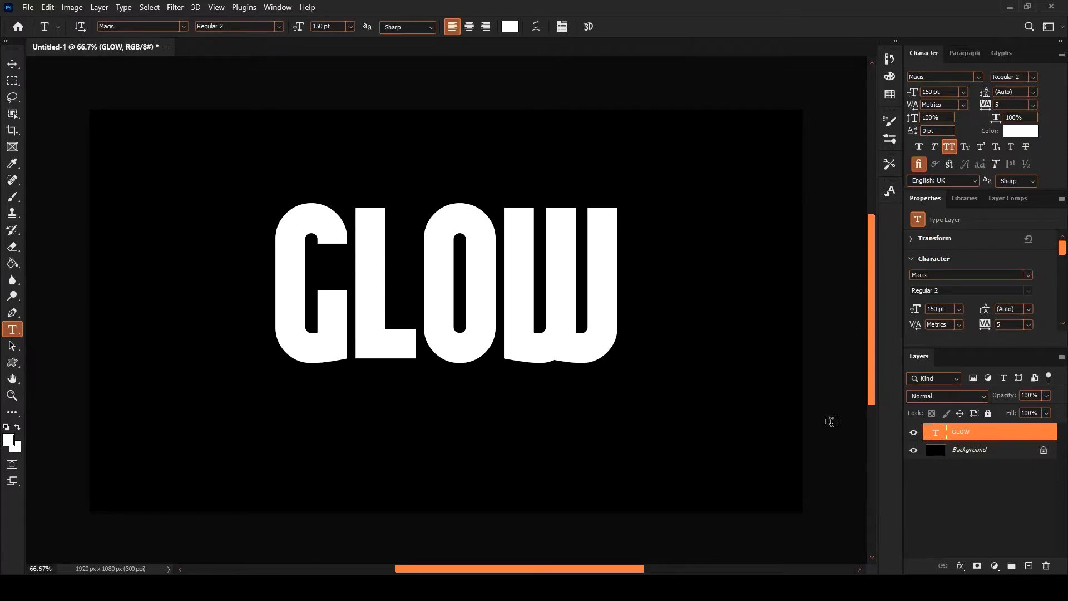
Step: Scale the GLOW text proportionally to about 123% and centre it on the canvas
{"action": "key", "text": "ctrl+t"}
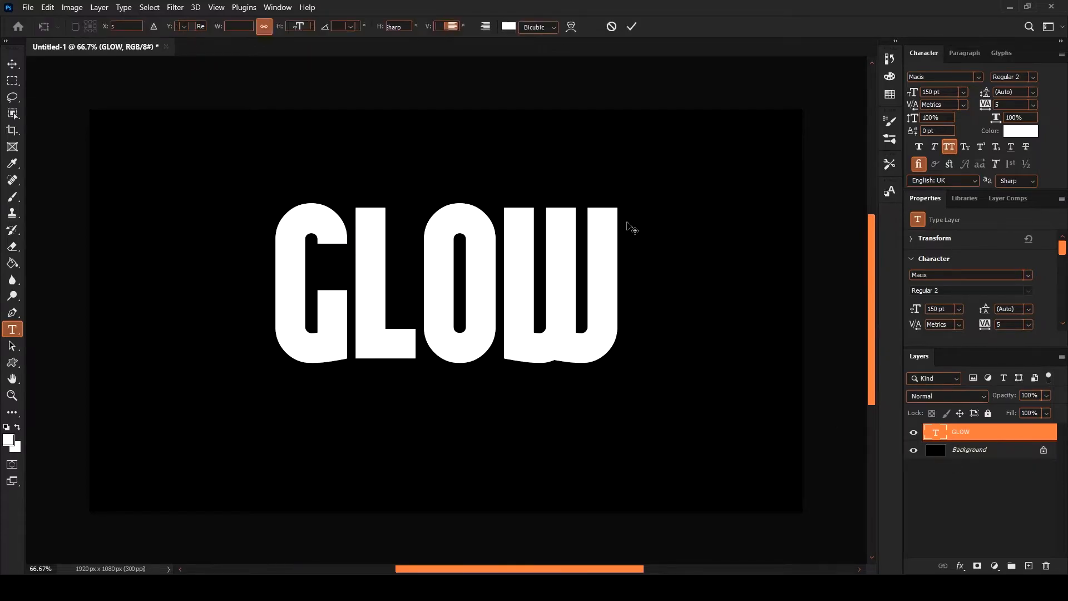
{"action": "left_click_drag", "start_coordinate": [622, 408], "coordinate": [702, 452]}
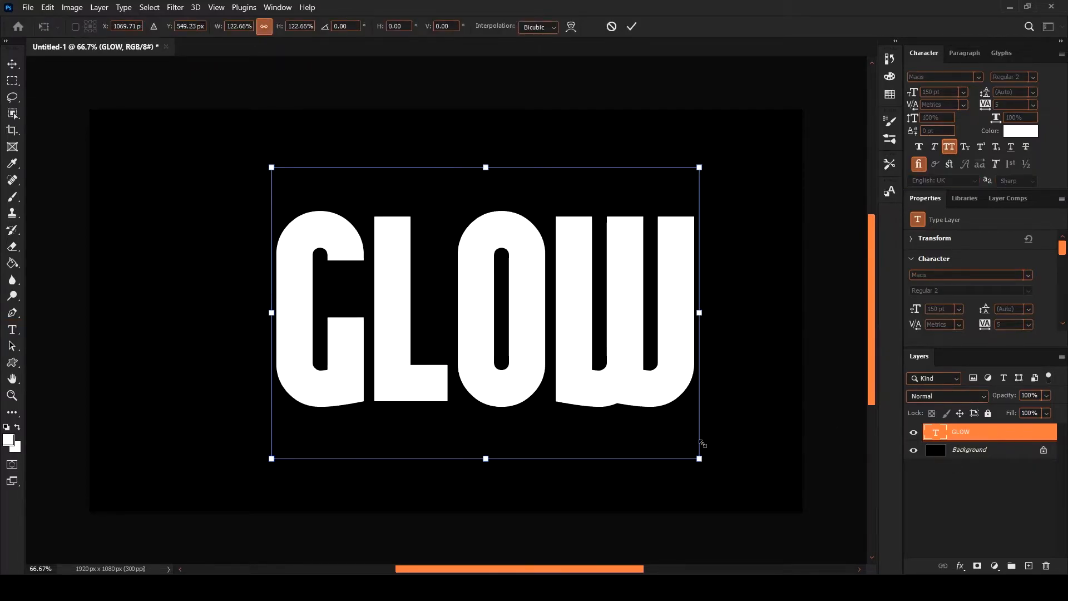
{"action": "left_click_drag", "start_coordinate": [653, 371], "coordinate": [621, 367]}
{"action": "left_click", "coordinate": [626, 27]}
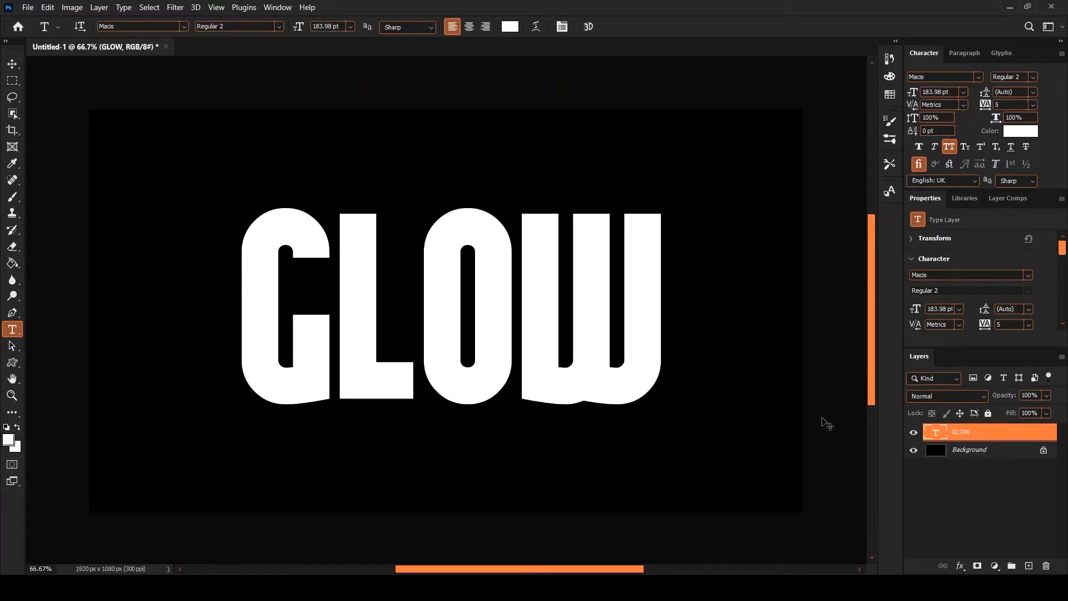
Step: Duplicate the GLOW text layer and rasterize the copy
{"action": "key", "text": "ctrl+j"}
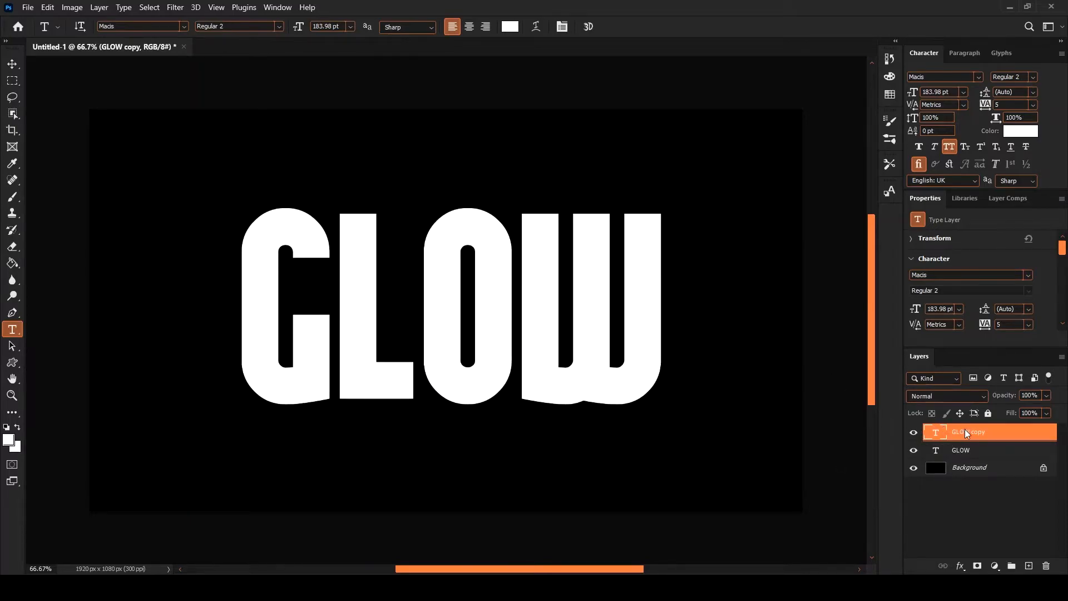
{"action": "left_click", "coordinate": [866, 212]}
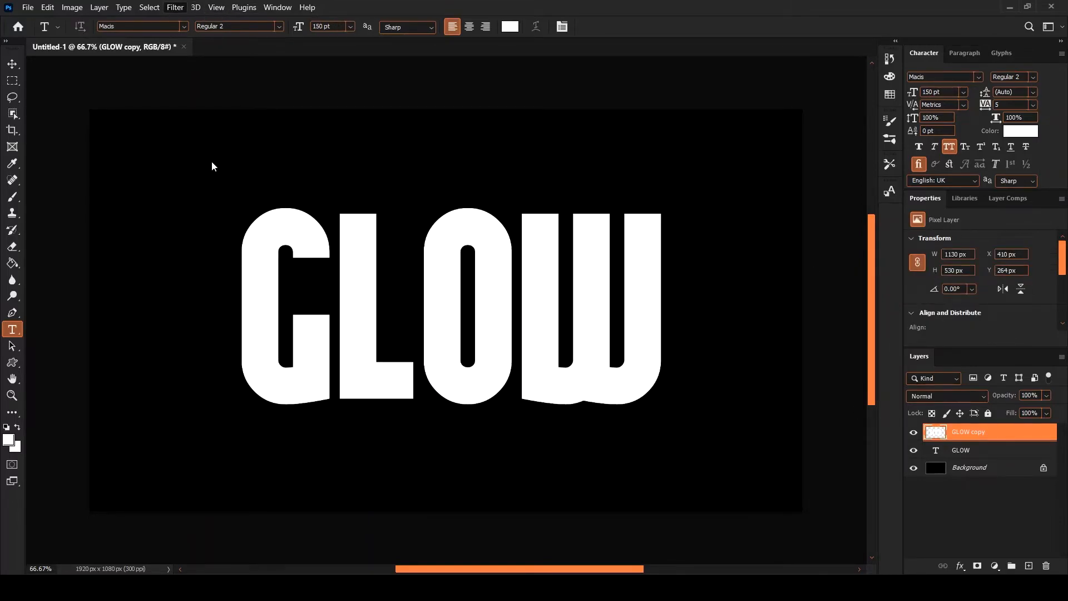
Step: Apply a Gaussian Blur to the GLOW copy for a narrow soft halo and reduce its opacity to 40%
{"action": "left_click", "coordinate": [392, 208]}
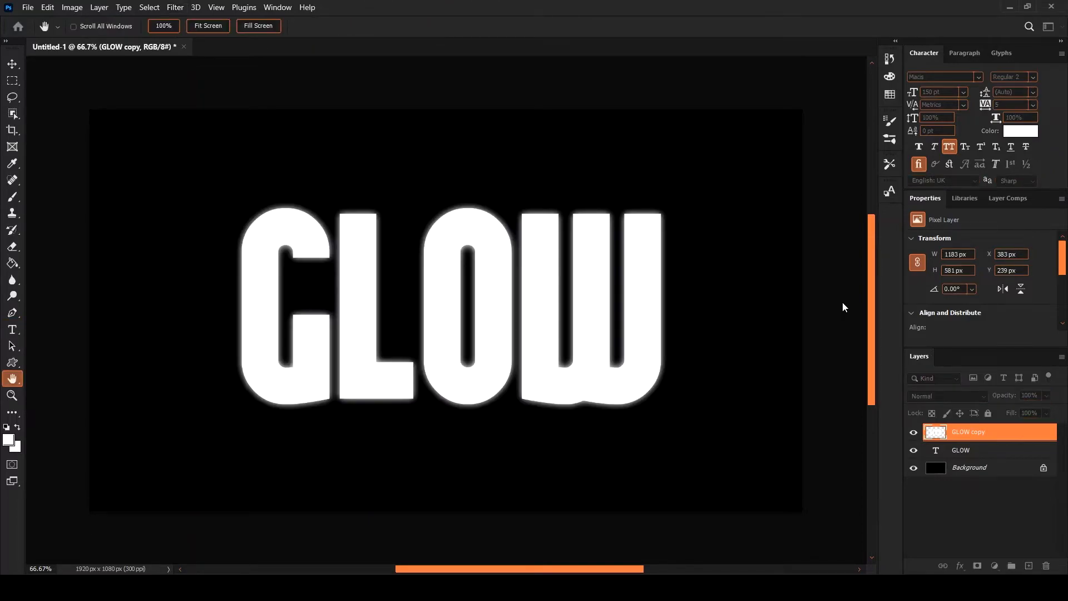
{"action": "left_click_drag", "start_coordinate": [840, 301], "coordinate": [839, 302]}
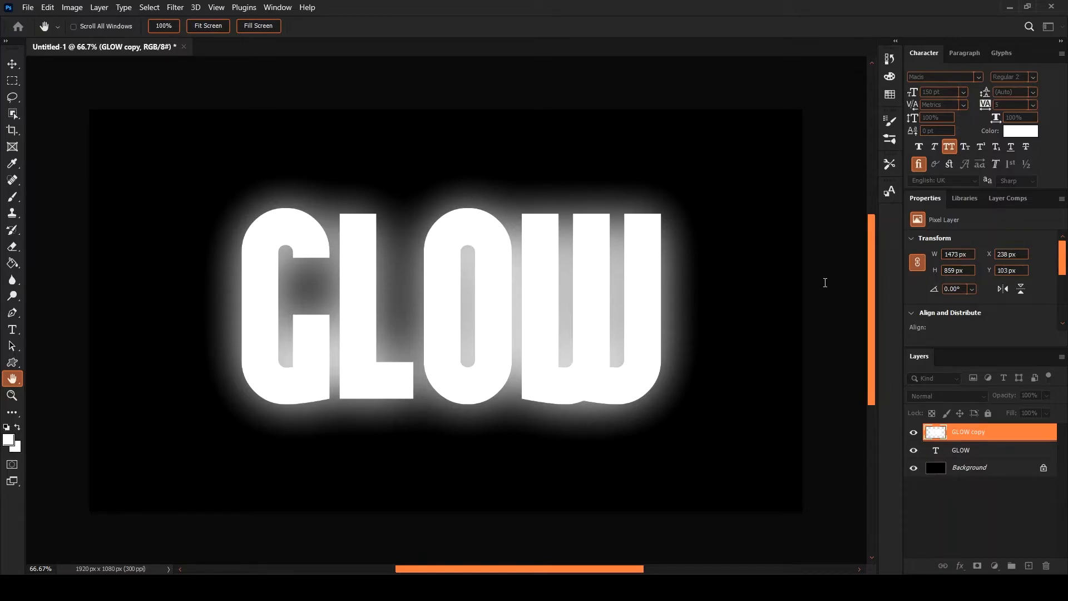
{"action": "left_click_drag", "start_coordinate": [838, 302], "coordinate": [827, 301]}
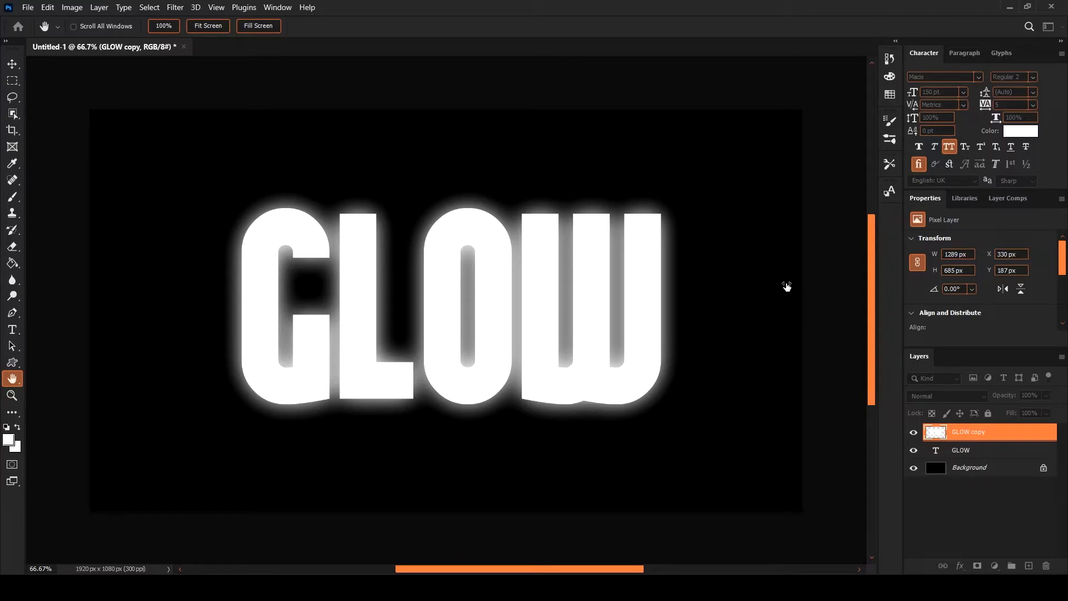
{"action": "left_click_drag", "start_coordinate": [792, 287], "coordinate": [786, 288]}
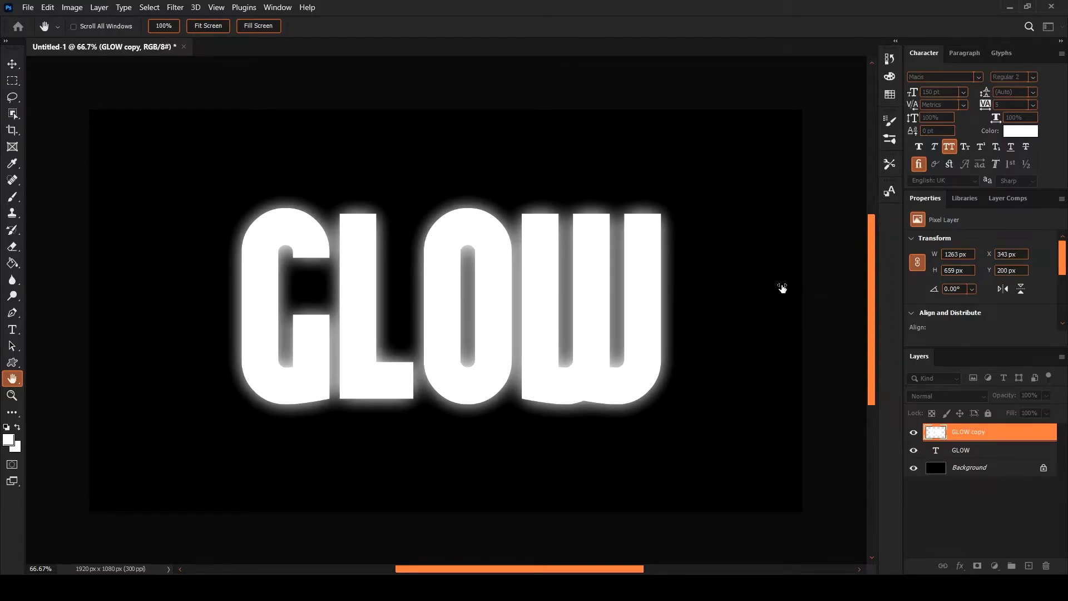
{"action": "key", "text": "t"}
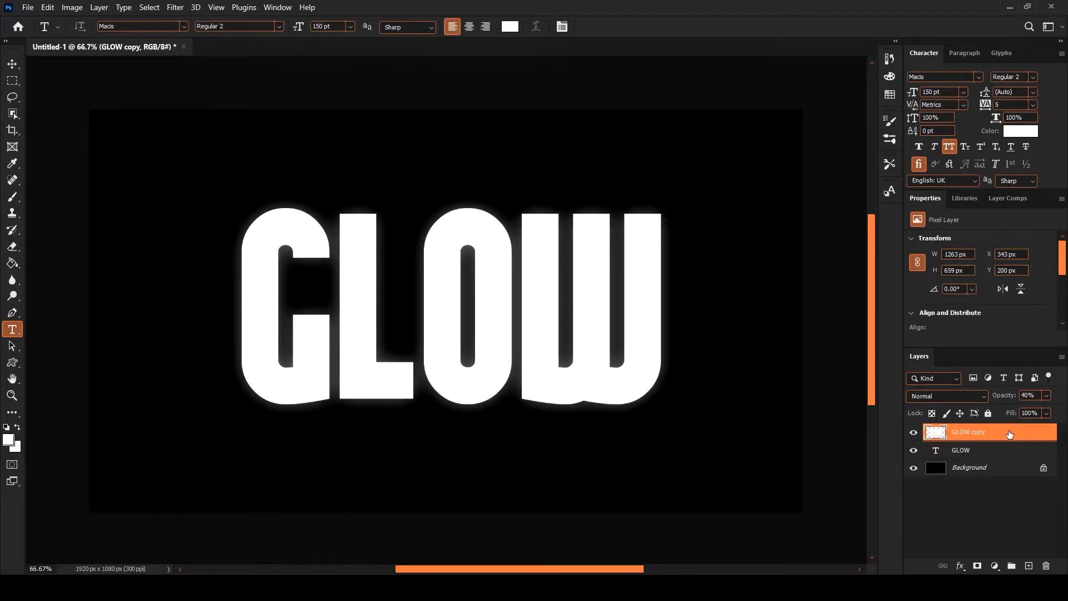
{"action": "left_click", "coordinate": [915, 433]}
{"action": "left_click", "coordinate": [914, 433]}
Step: Duplicate the blurred GLOW copy and apply a stronger Gaussian Blur to the duplicate for a wider halo
{"action": "key", "text": "ctrl+j"}
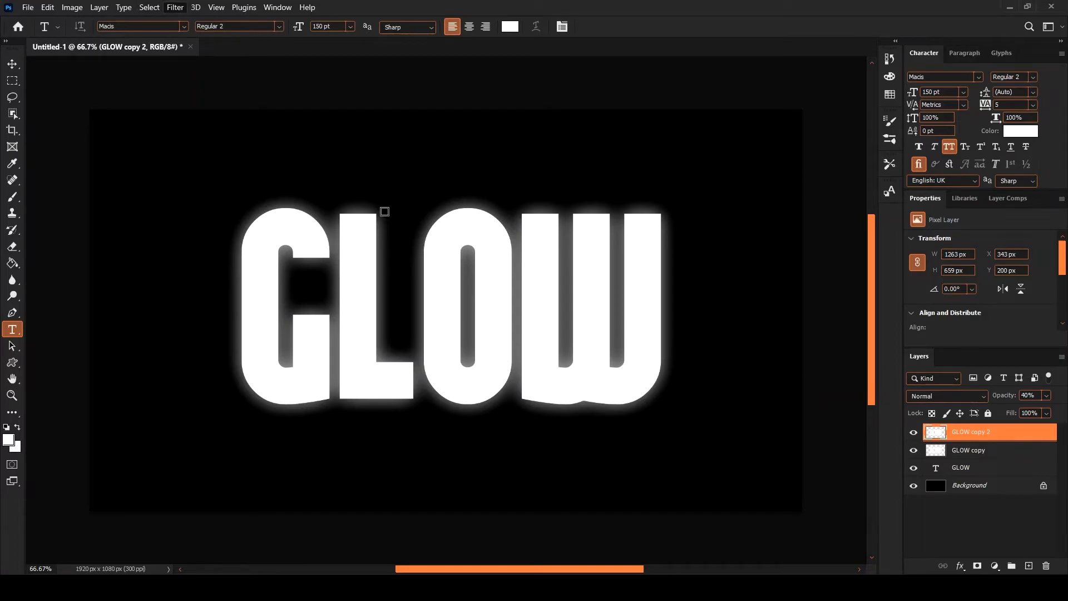
{"action": "key", "text": "h"}
{"action": "key", "text": "ctrl+f"}
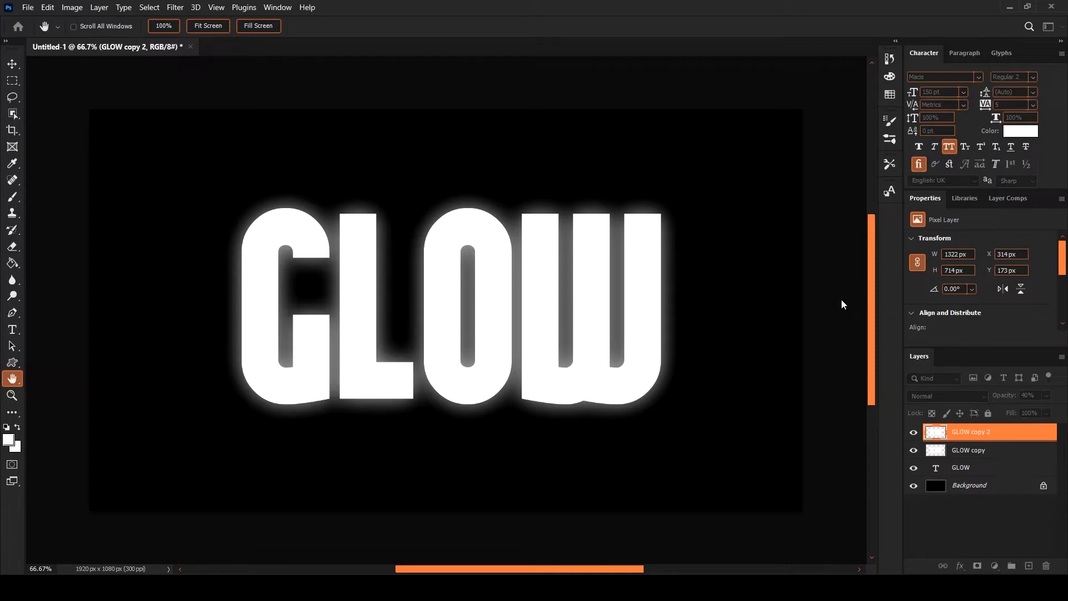
{"action": "key", "text": "ctrl+f"}
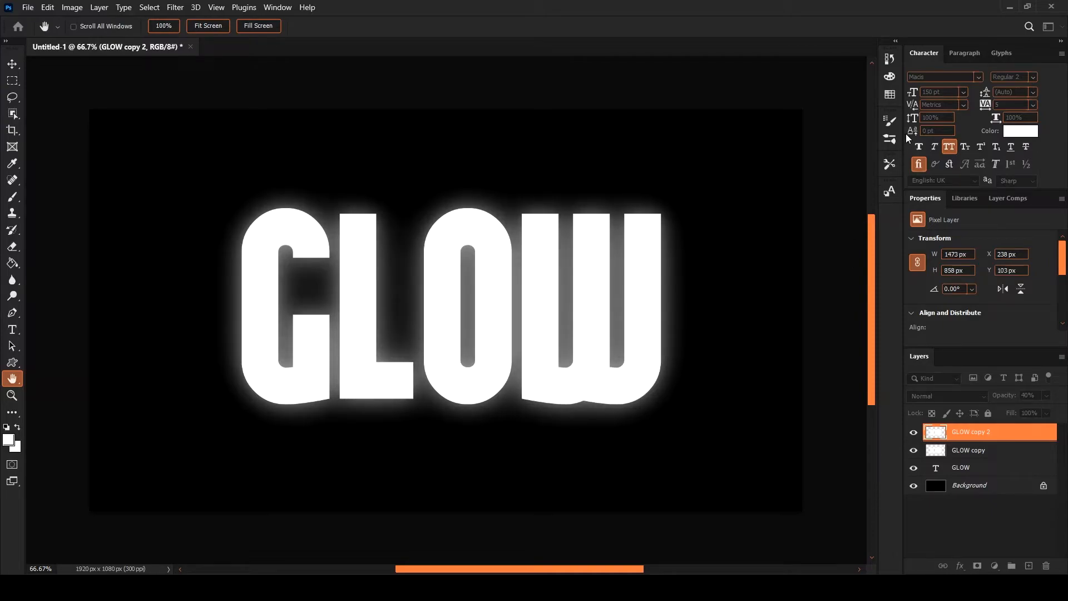
{"action": "key", "text": "t"}
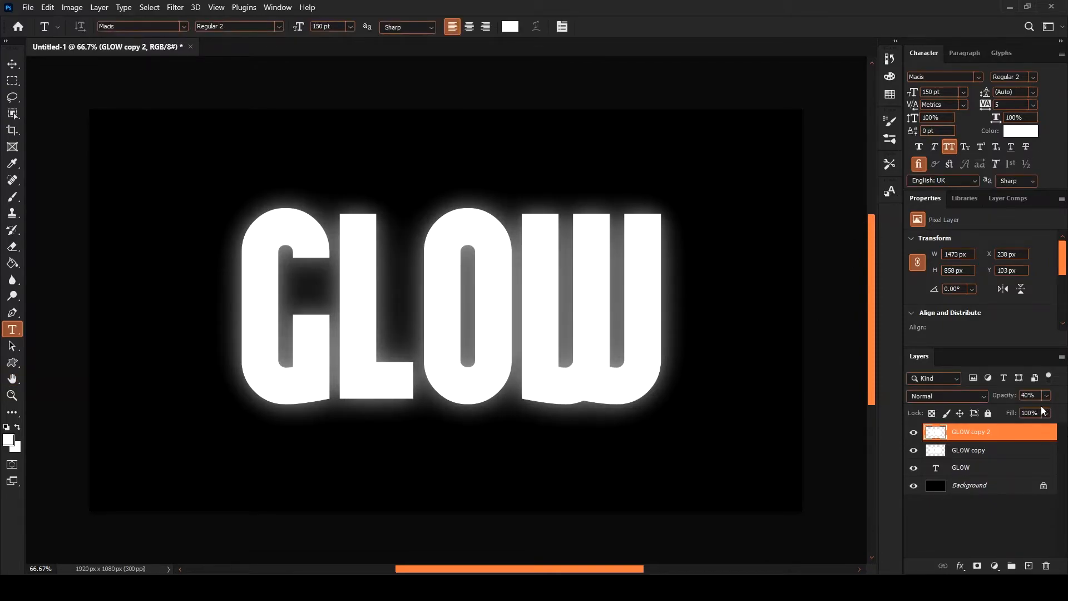
Step: Set the wider halo copy's opacity to 20% and group both blurred GLOW copies under the name "way 1"
{"action": "key", "text": "2"}
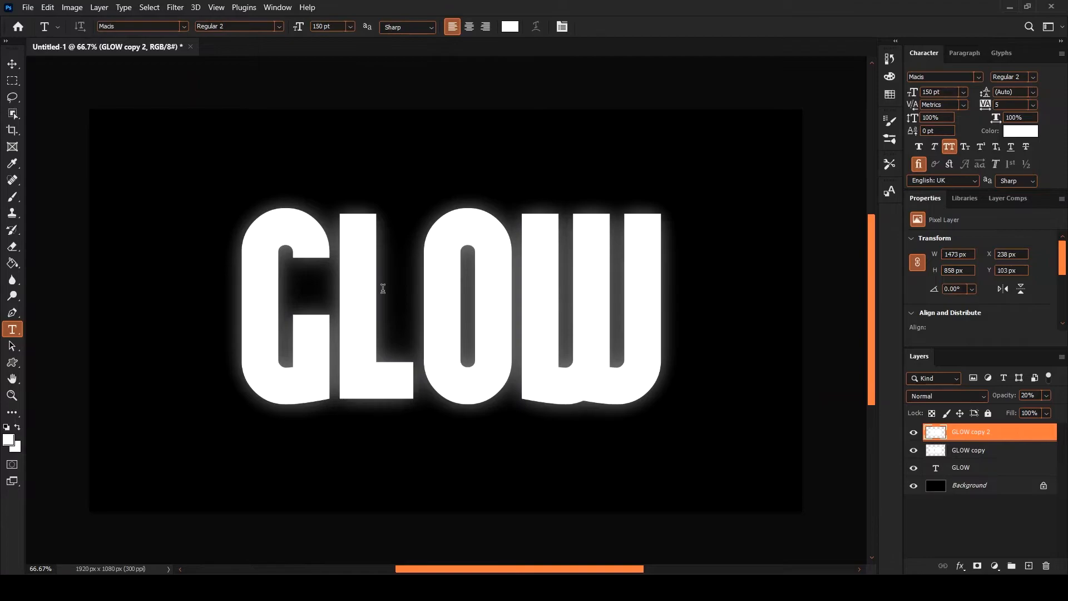
{"action": "left_click", "coordinate": [992, 455], "text": "shift"}
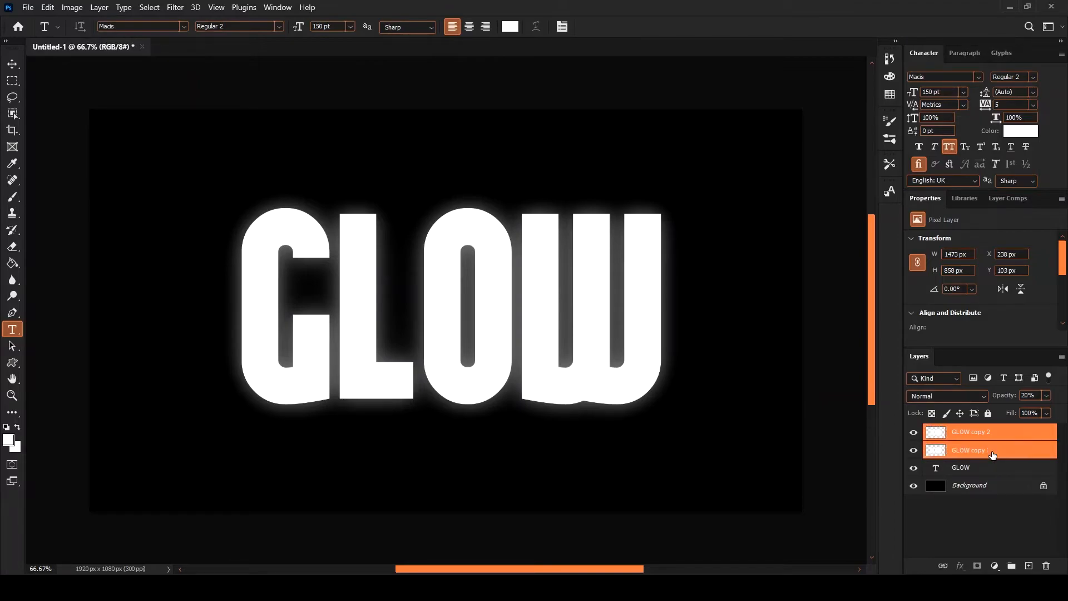
{"action": "key", "text": "ctrl+g"}
{"action": "double_click", "coordinate": [960, 431]}
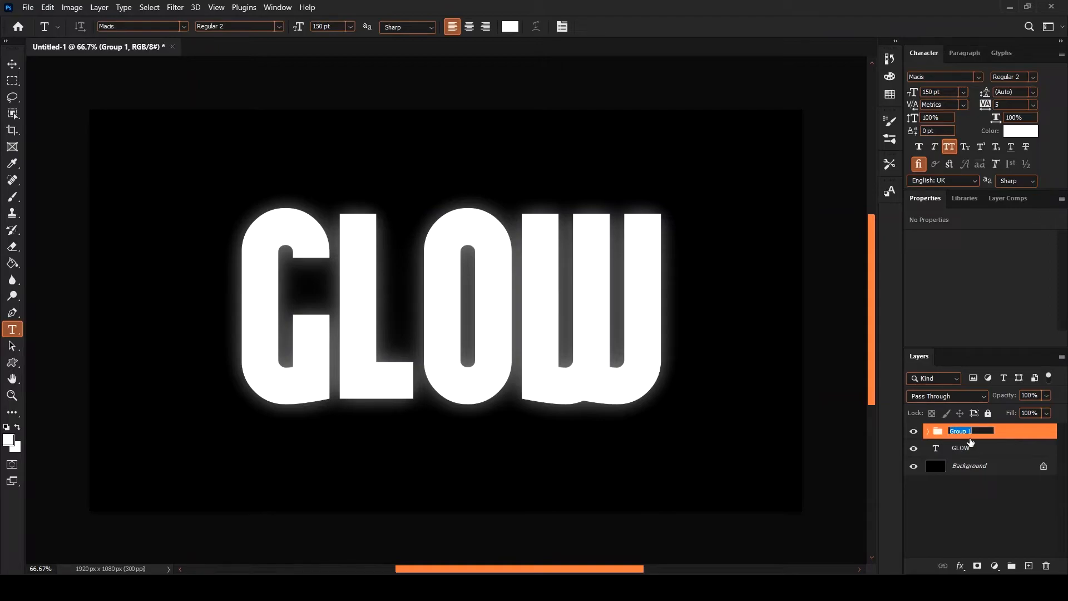
{"action": "type", "text": "way 1"}
{"action": "key", "text": "Return"}
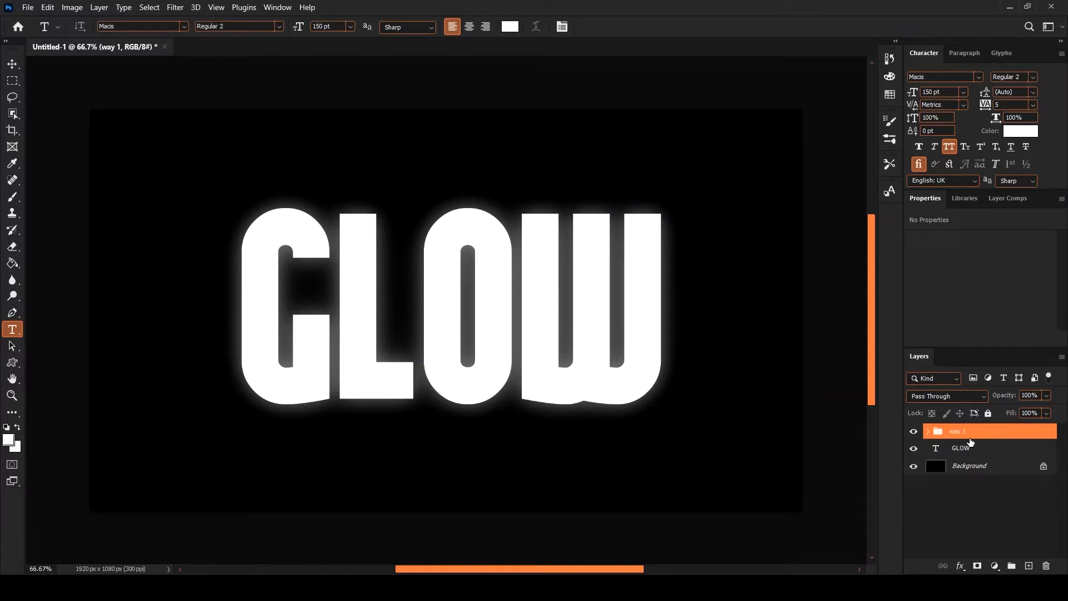
Step: Compare the text with and without the way 1 halo, select the GLOW text layer and leave the group hidden
{"action": "left_click", "coordinate": [915, 432]}
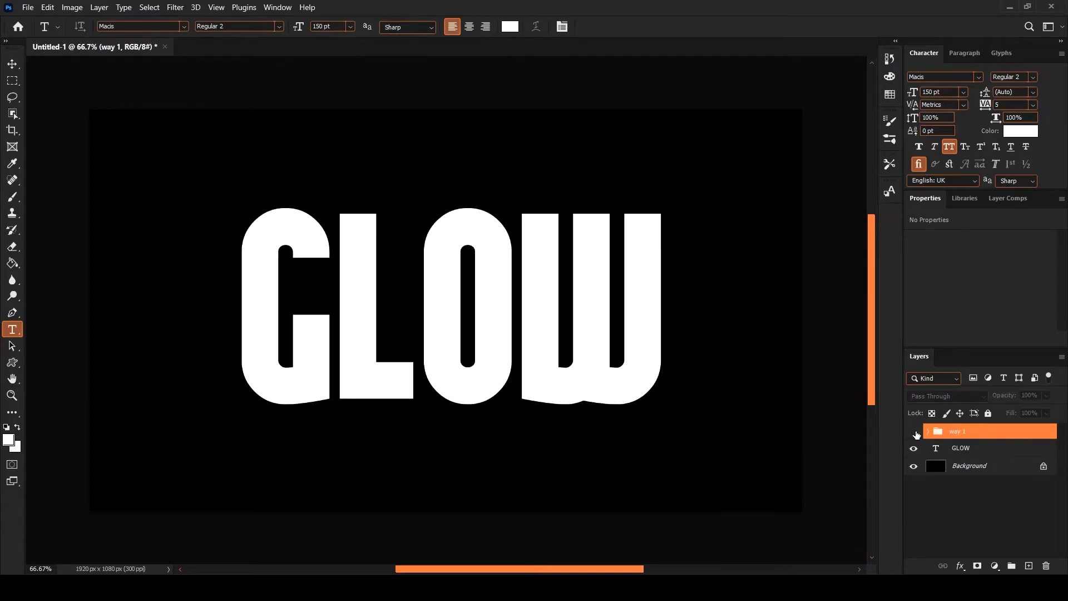
{"action": "left_click", "coordinate": [914, 432]}
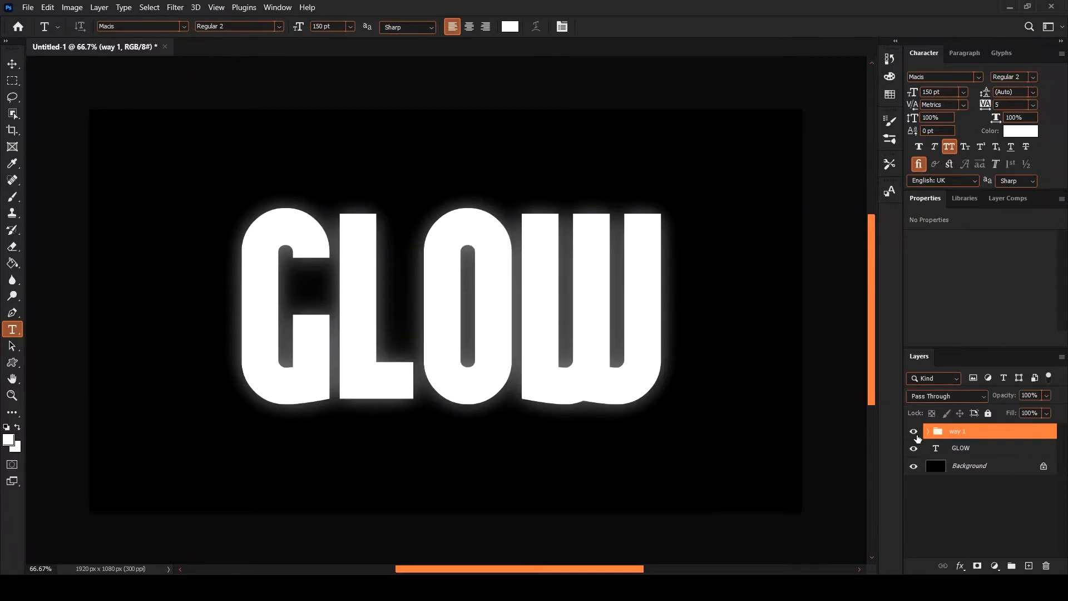
{"action": "left_click", "coordinate": [979, 451]}
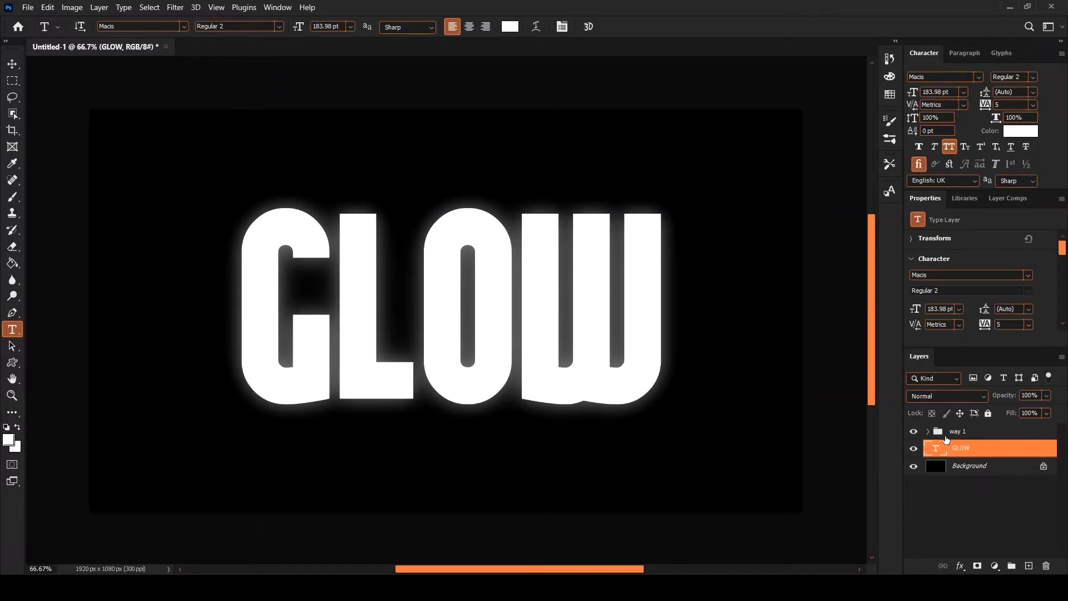
{"action": "left_click", "coordinate": [913, 434]}
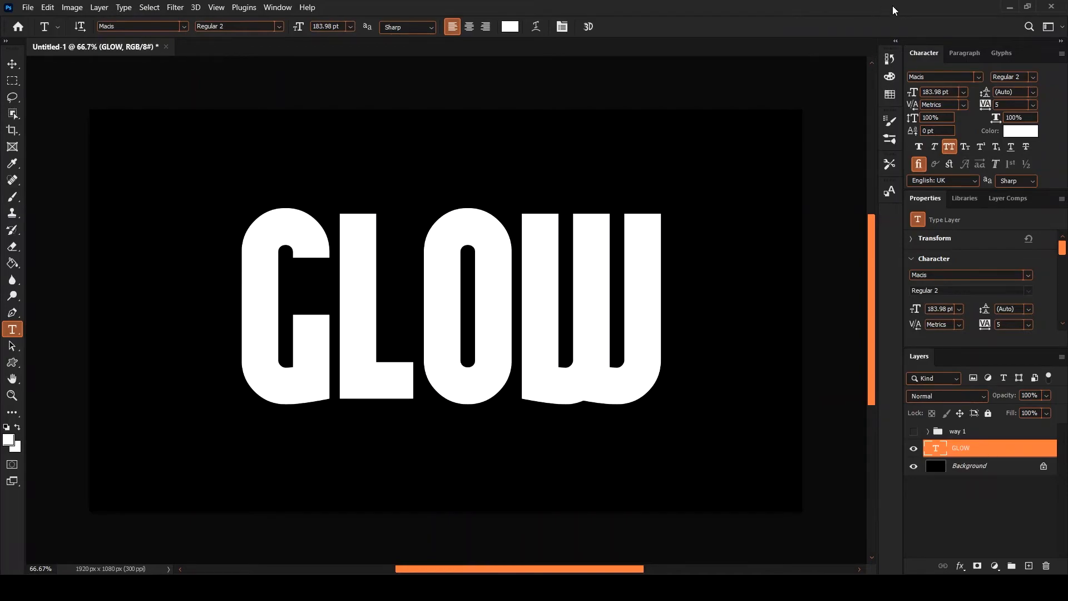
Step: Add an Outer Glow layer style to the GLOW text and disable its Drop Shadow
{"action": "key", "text": "h"}
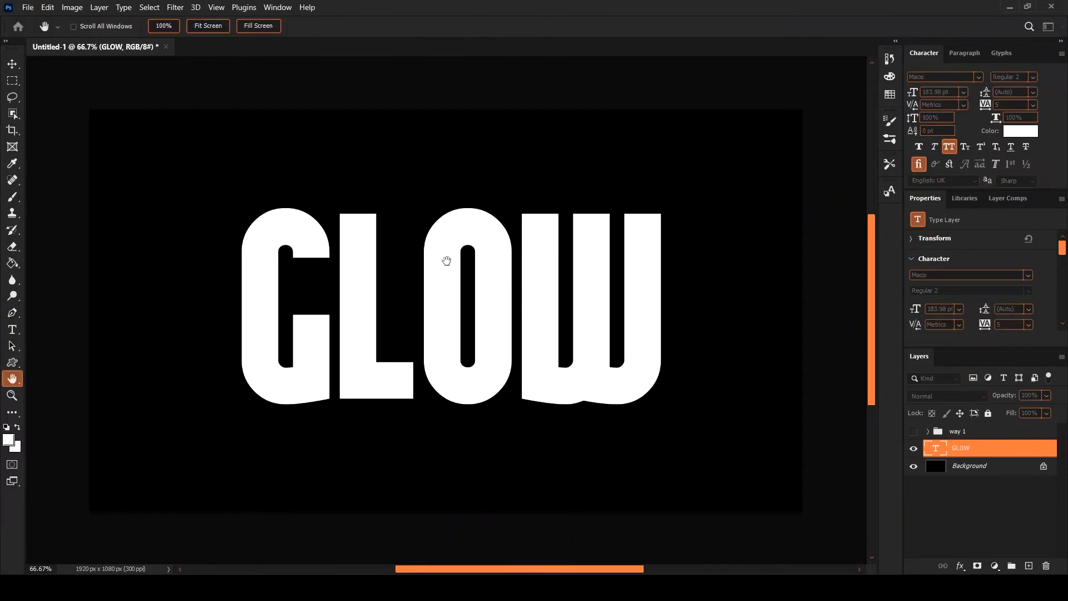
{"action": "left_click", "coordinate": [589, 281]}
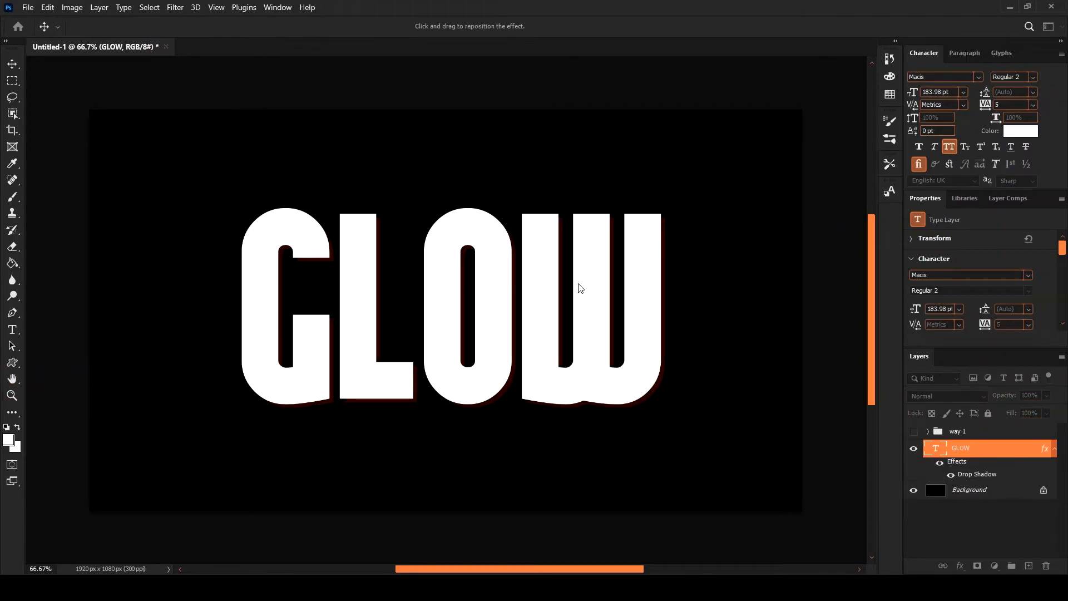
{"action": "left_click", "coordinate": [579, 284]}
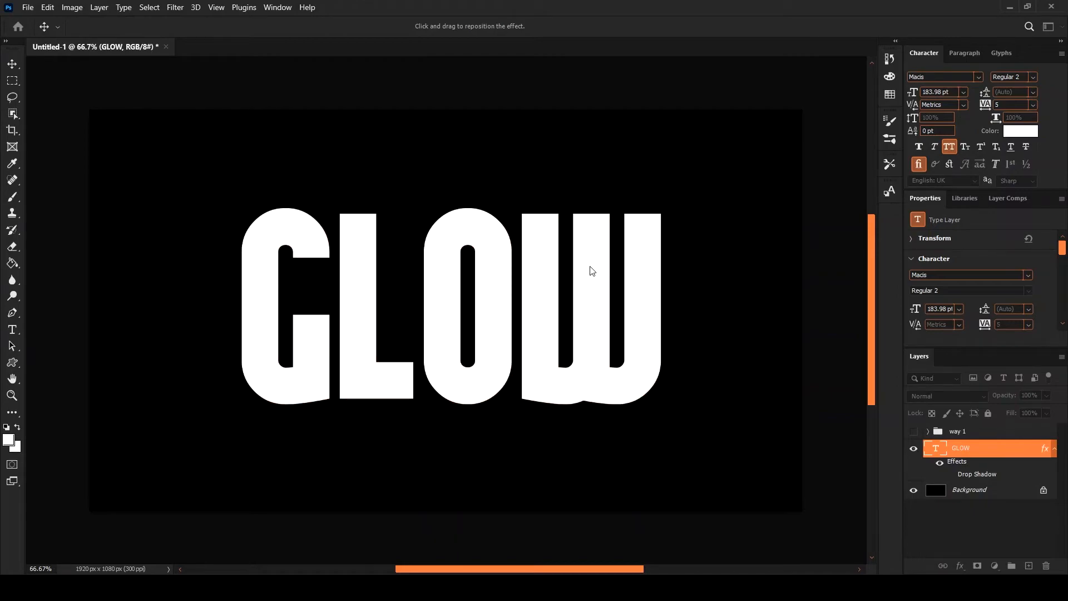
{"action": "left_click", "coordinate": [590, 267]}
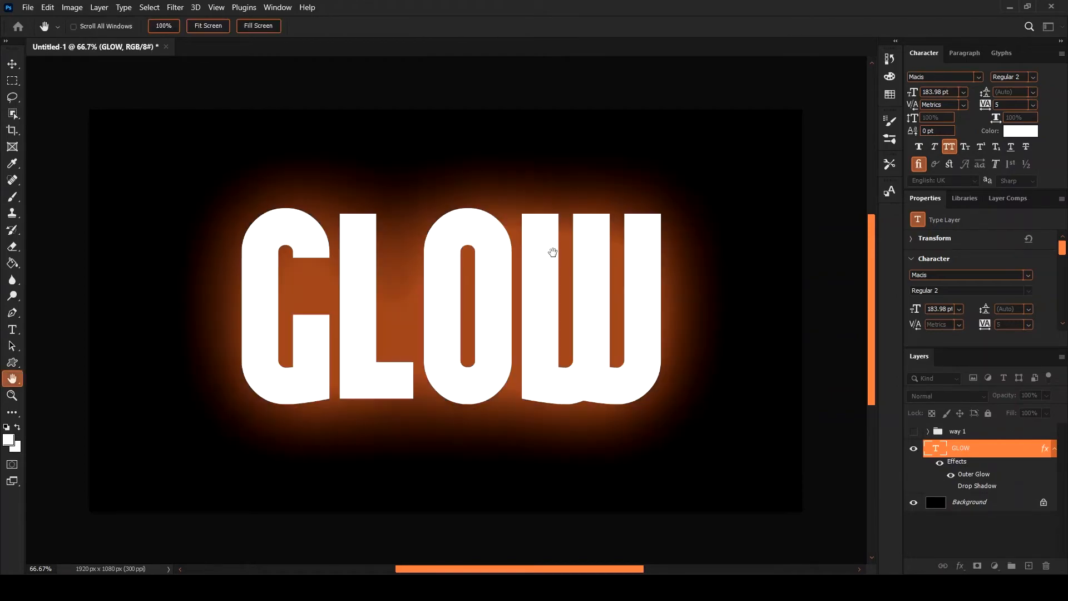
Step: Try a white Outer Glow colour sampled from the letters, and pick a paler orange instead
{"action": "key", "text": "i"}
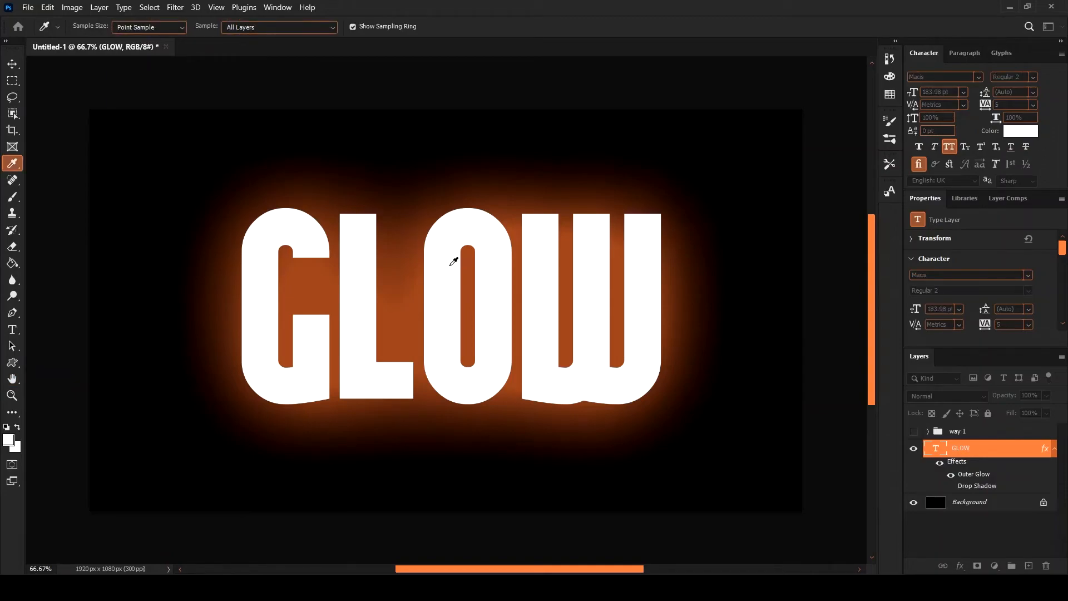
{"action": "left_click", "coordinate": [451, 266]}
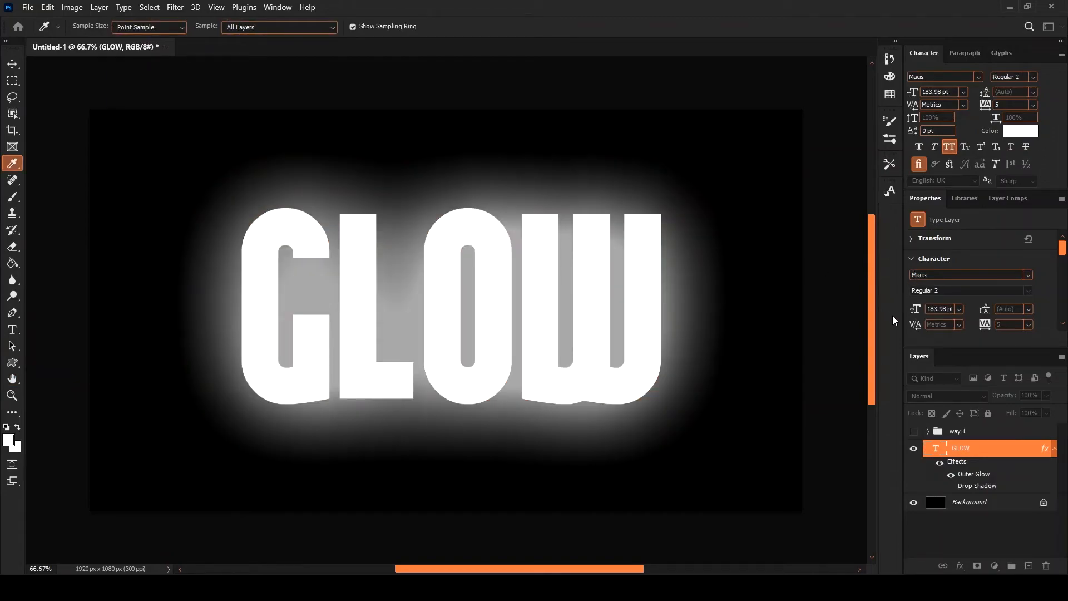
{"action": "left_click", "coordinate": [829, 179]}
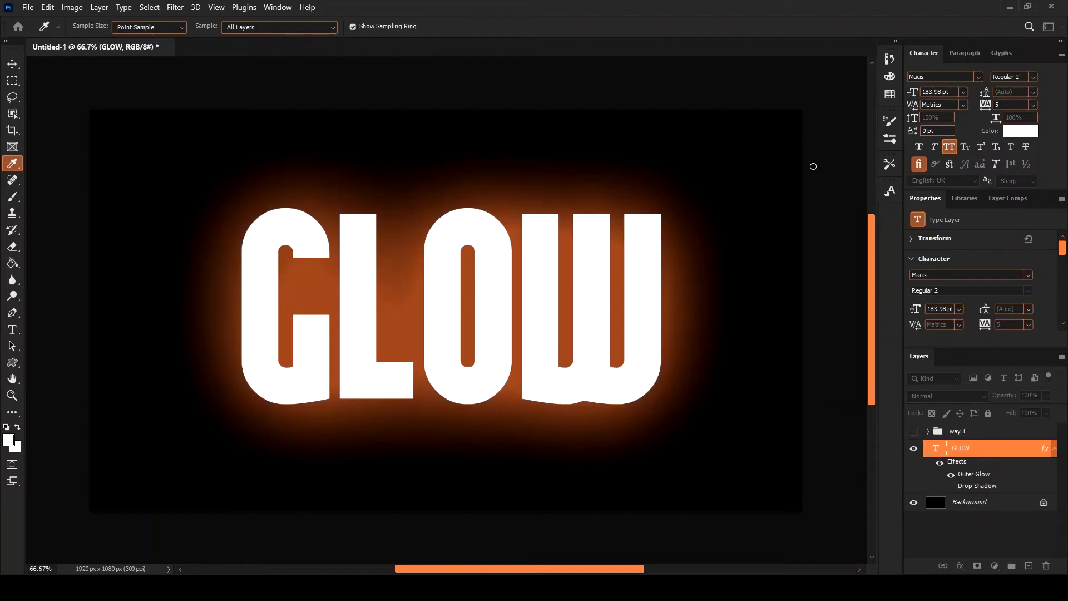
{"action": "left_click", "coordinate": [802, 177]}
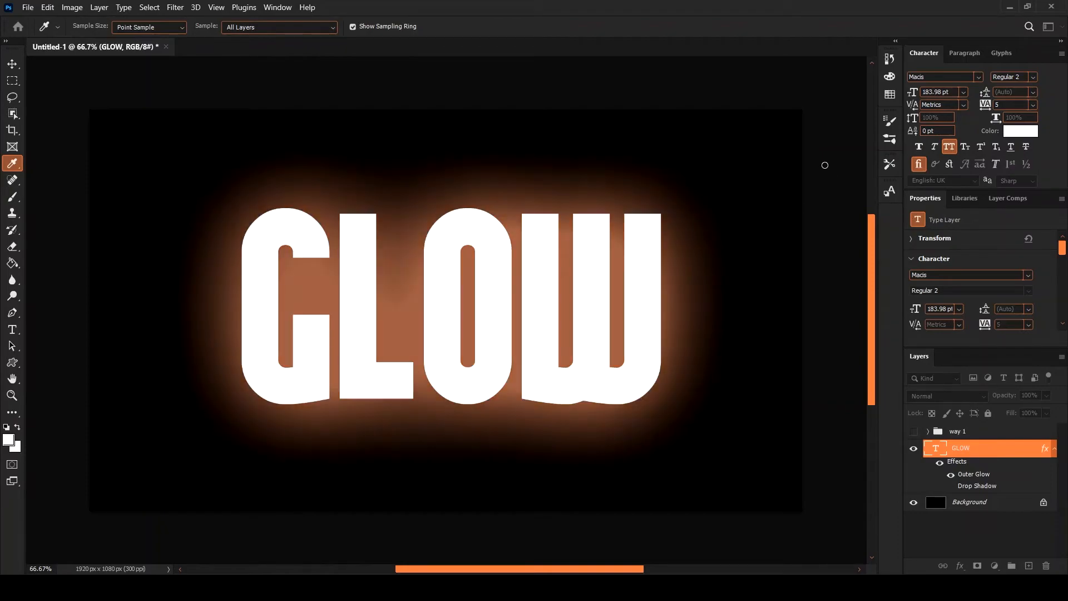
{"action": "left_click", "coordinate": [827, 168]}
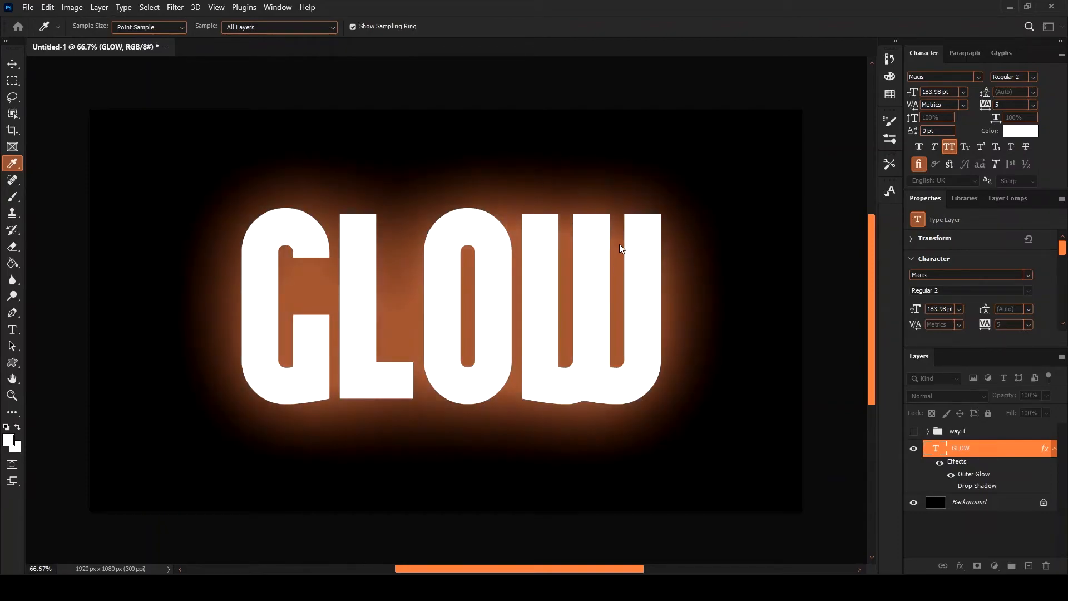
{"action": "left_click", "coordinate": [1009, 164]}
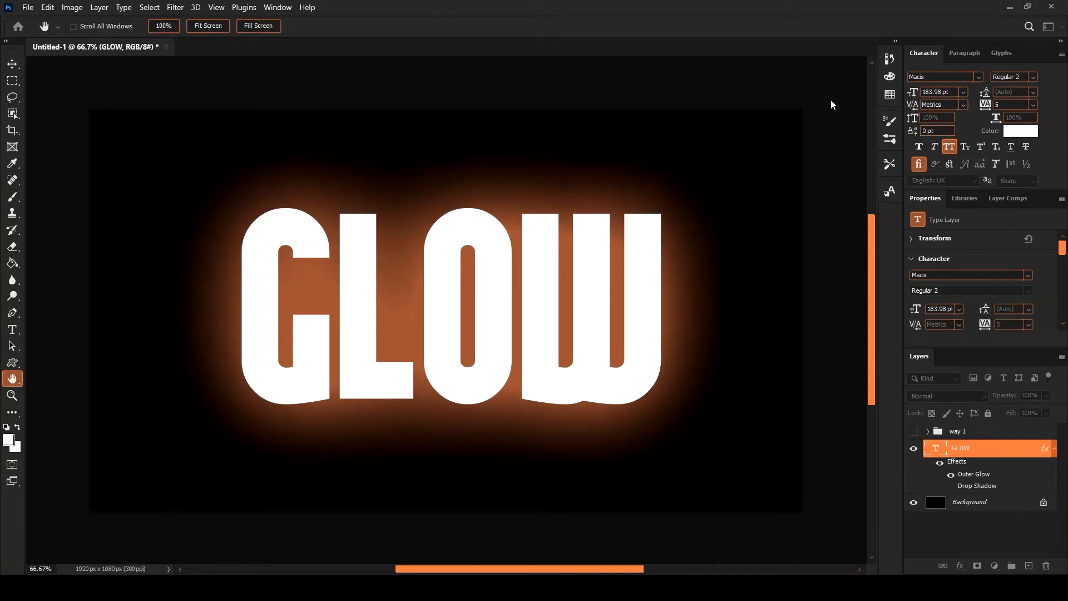
Step: Reduce the Outer Glow's size and opacity to get a faint, narrow halo around the GLOW letters
{"action": "left_click_drag", "start_coordinate": [806, 209], "coordinate": [808, 210]}
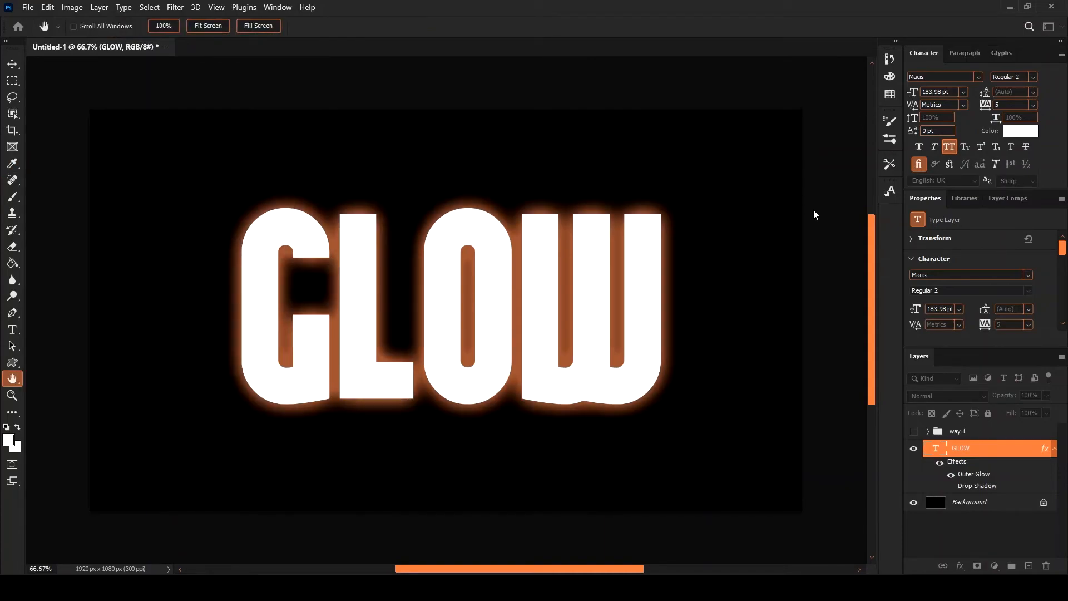
{"action": "left_click", "coordinate": [814, 210]}
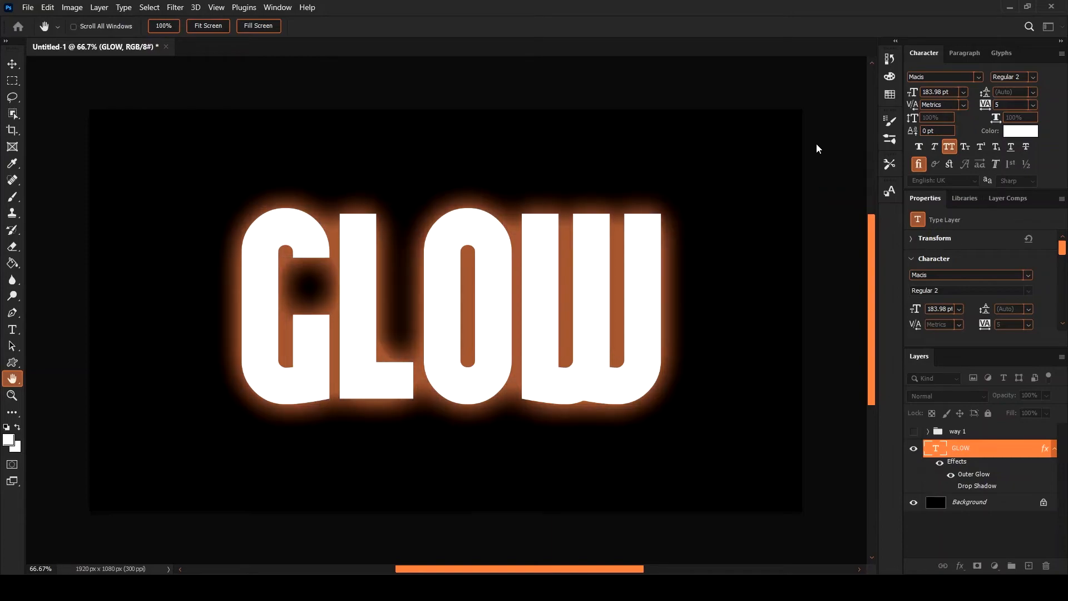
{"action": "left_click", "coordinate": [811, 99]}
{"action": "left_click_drag", "start_coordinate": [810, 100], "coordinate": [803, 102]}
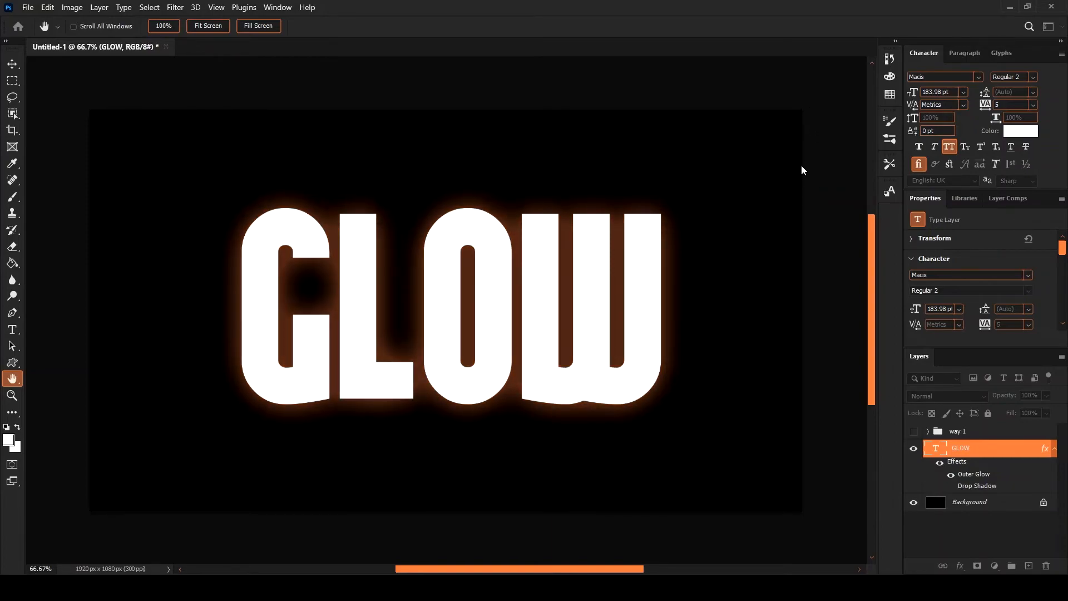
{"action": "left_click", "coordinate": [822, 216]}
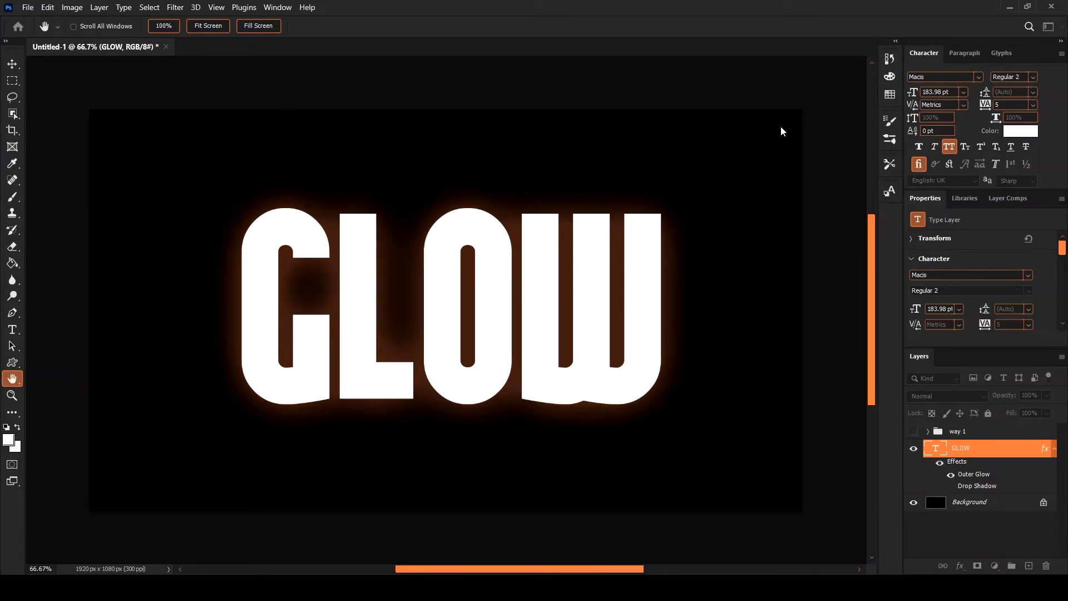
Step: Set the Outer Glow colour to white by sampling it from the GLOW letters
{"action": "key", "text": "i"}
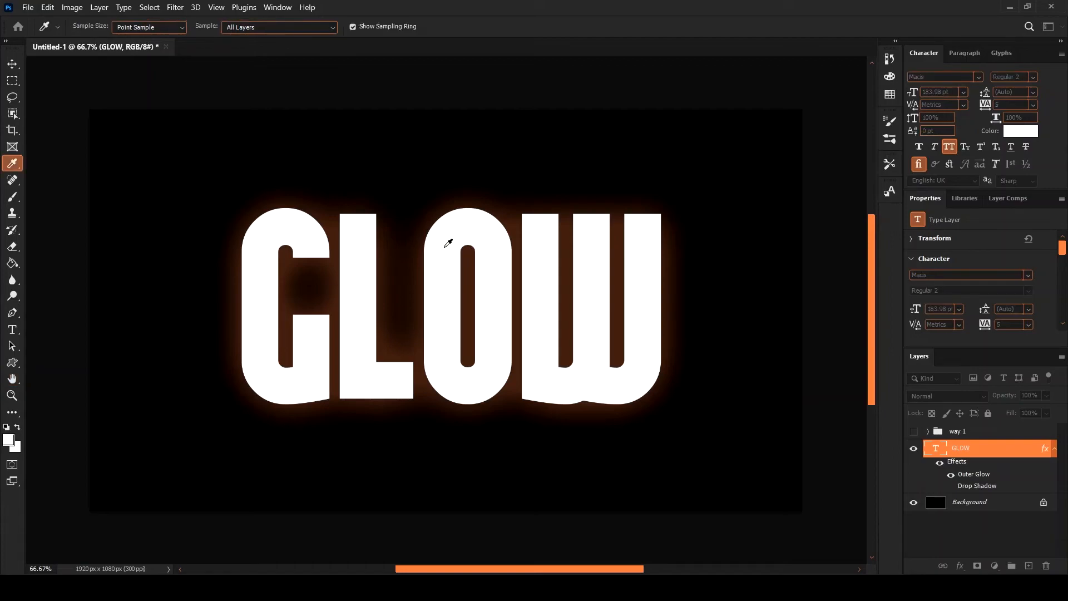
{"action": "left_click", "coordinate": [448, 243]}
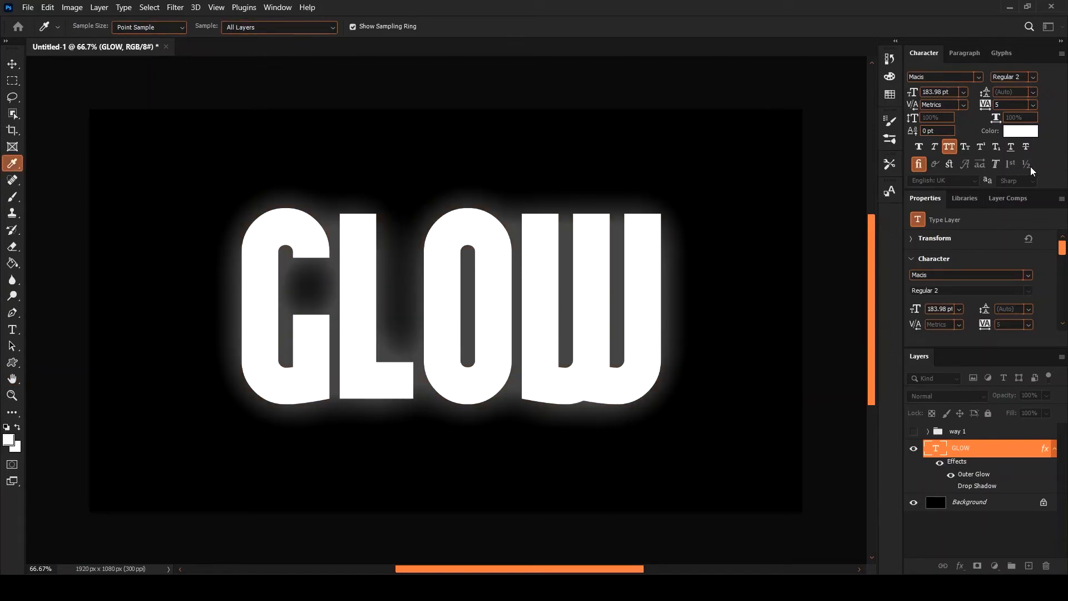
{"action": "key", "text": "h"}
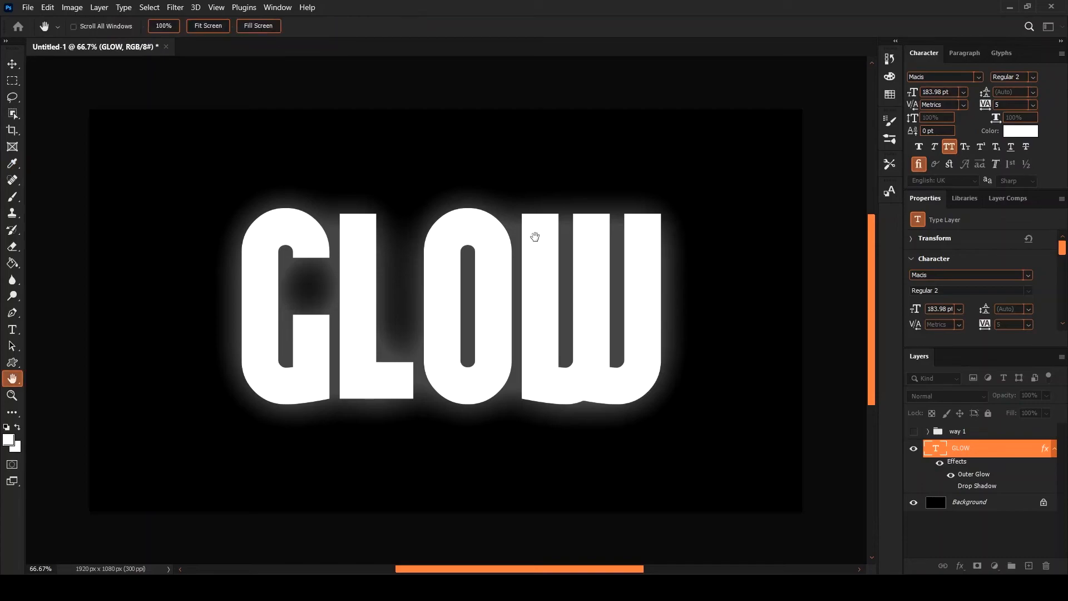
Step: Fine-tune the Outer Glow's size to a tighter soft white halo and apply the layer style to the GLOW text
{"action": "left_click", "coordinate": [809, 217]}
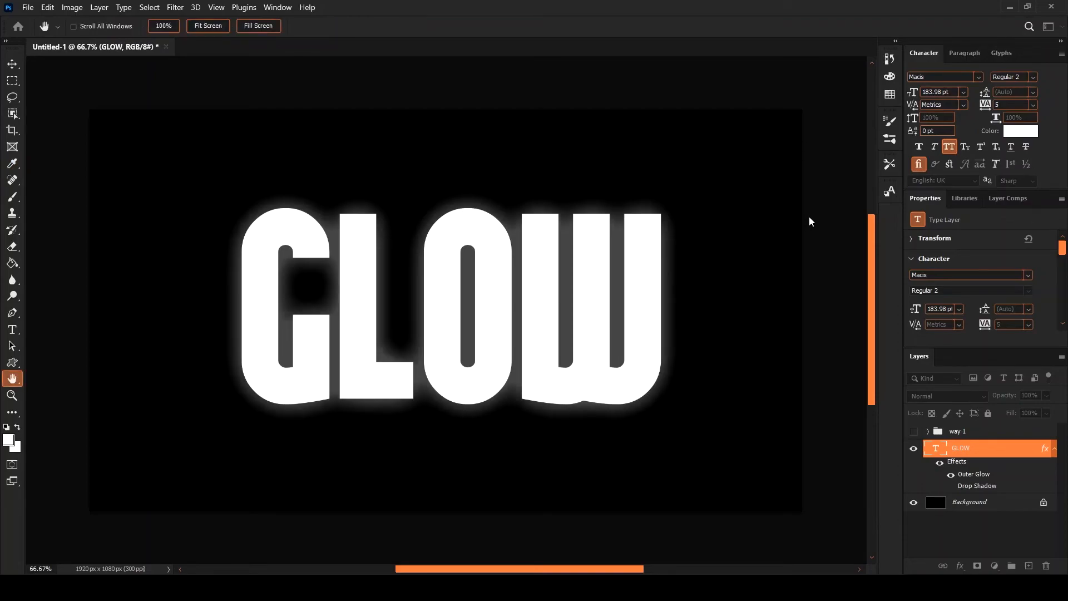
{"action": "left_click", "coordinate": [792, 221]}
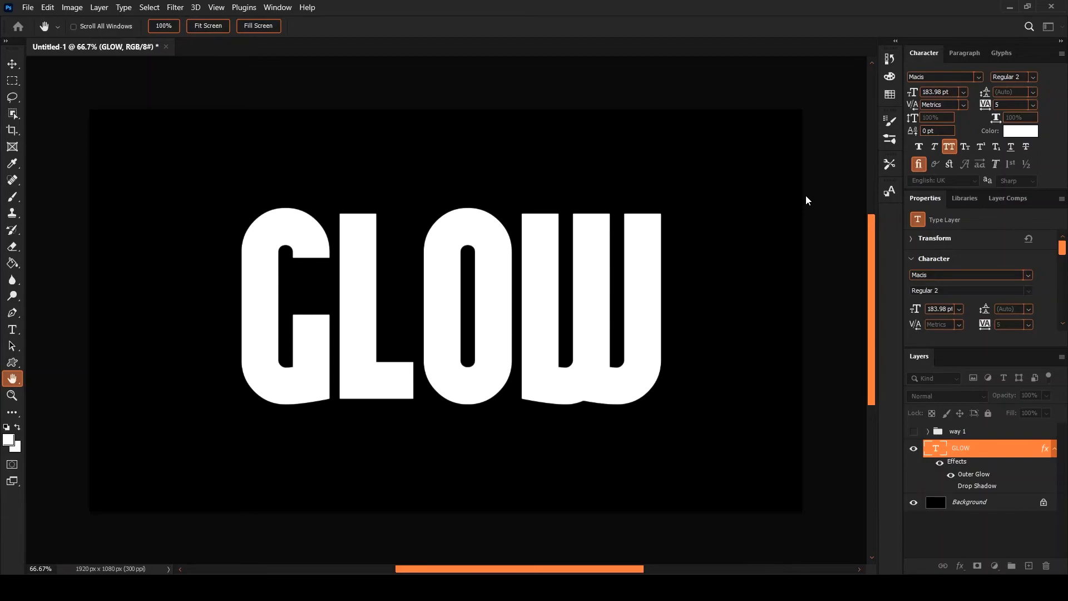
{"action": "left_click", "coordinate": [807, 195]}
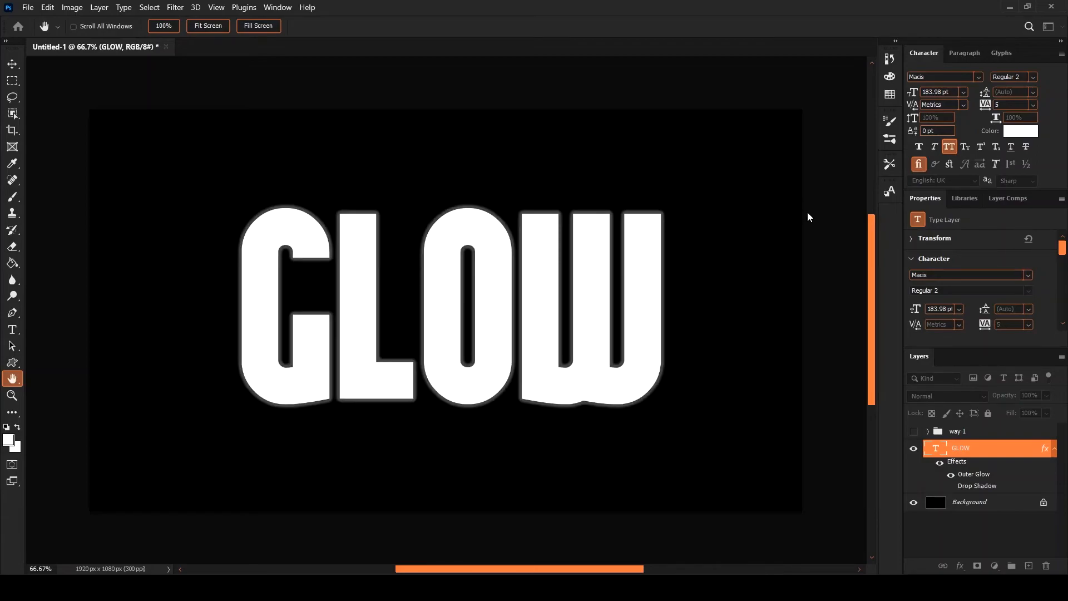
{"action": "mouse_move", "coordinate": [816, 215]}
{"action": "left_mouse_down"}
{"action": "mouse_move", "coordinate": [827, 214]}
{"action": "mouse_move", "coordinate": [788, 203]}
{"action": "mouse_move", "coordinate": [806, 216]}
{"action": "left_mouse_up"}
{"action": "key", "text": "Return"}
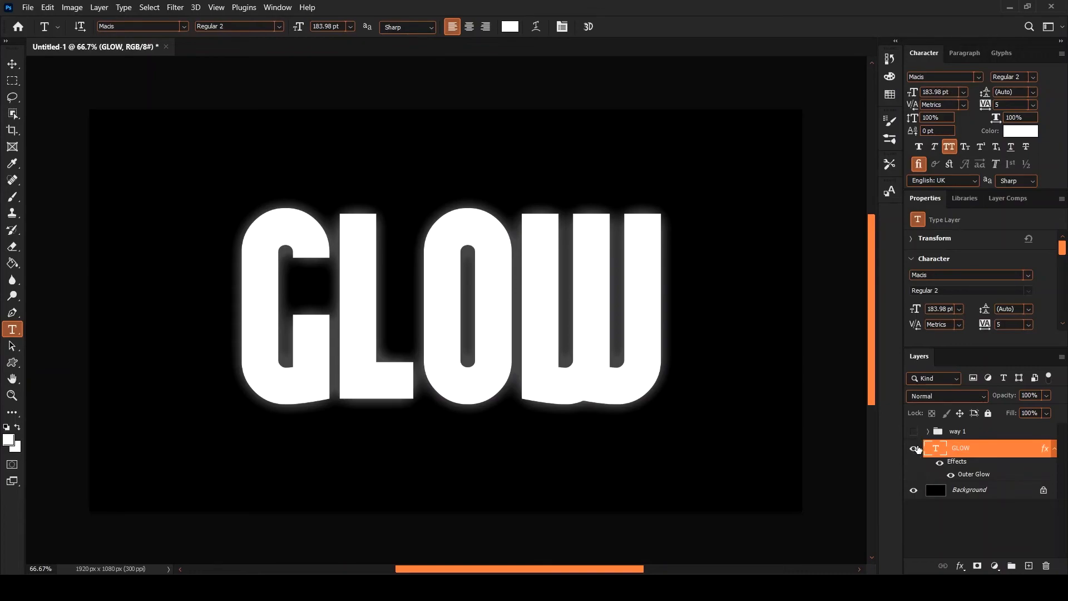
Step: Compare the Outer Glow effect with the way 1 group by toggling their visibility
{"action": "left_click", "coordinate": [940, 464]}
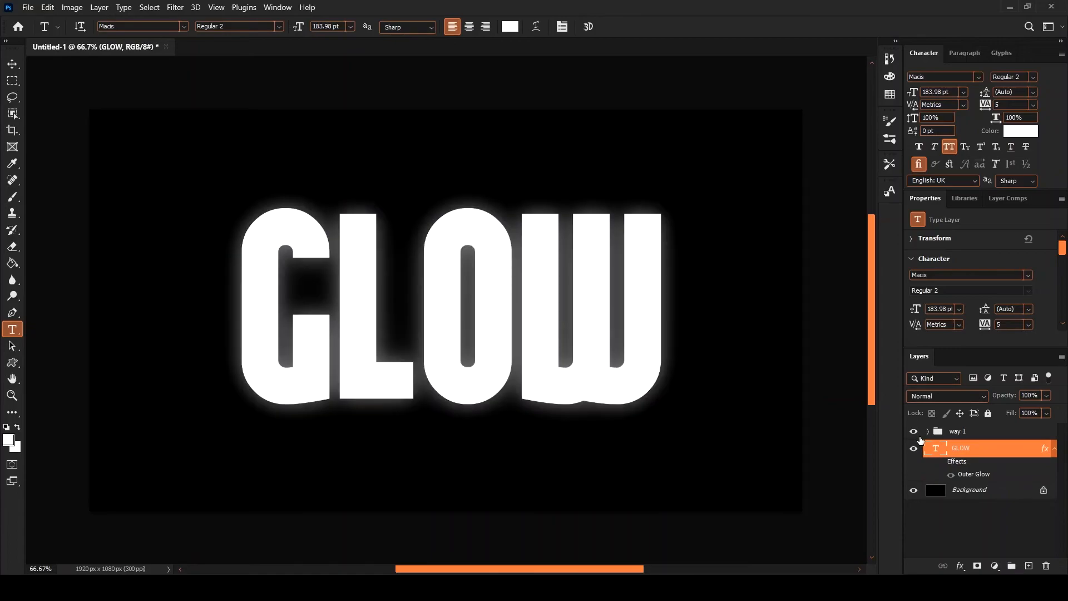
{"action": "left_click", "coordinate": [939, 464]}
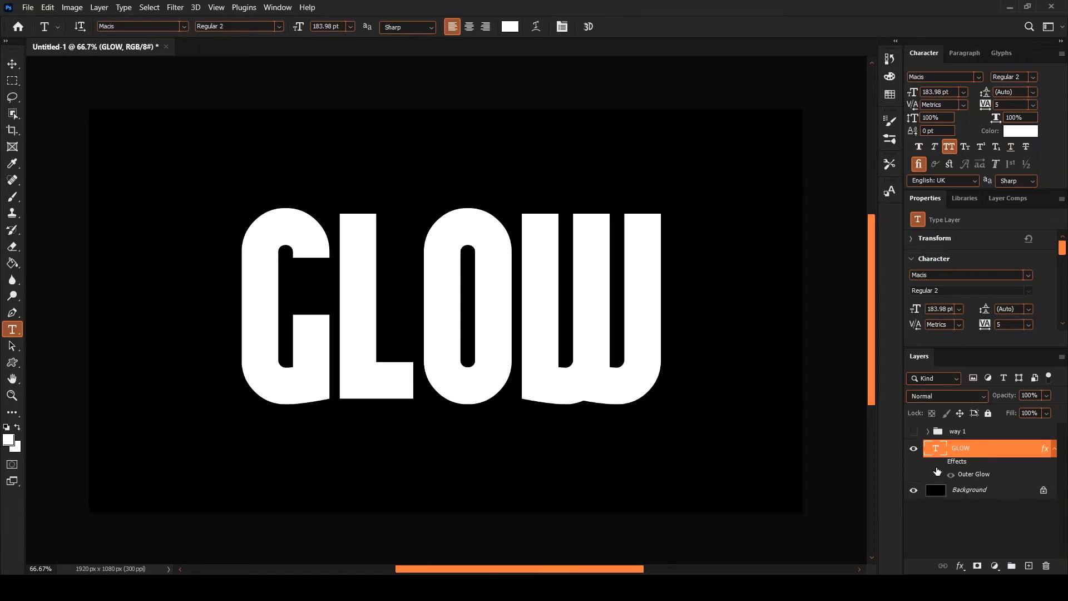